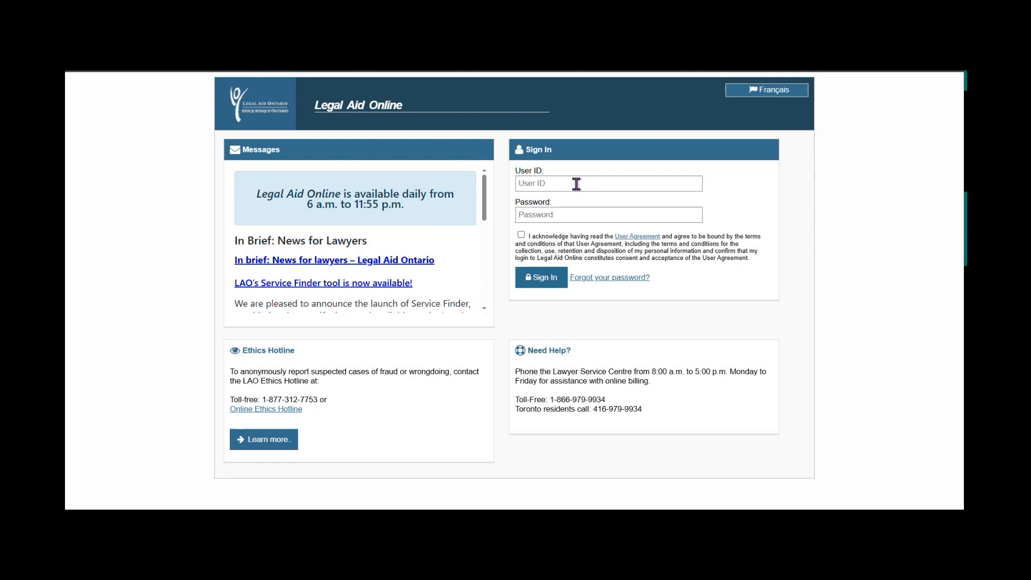
Choose the saved user ID, enter the password, accept the User Agreement and sign in.
{"action": "left_click", "coordinate": [585, 192]}
{"action": "left_click", "coordinate": [562, 209]}
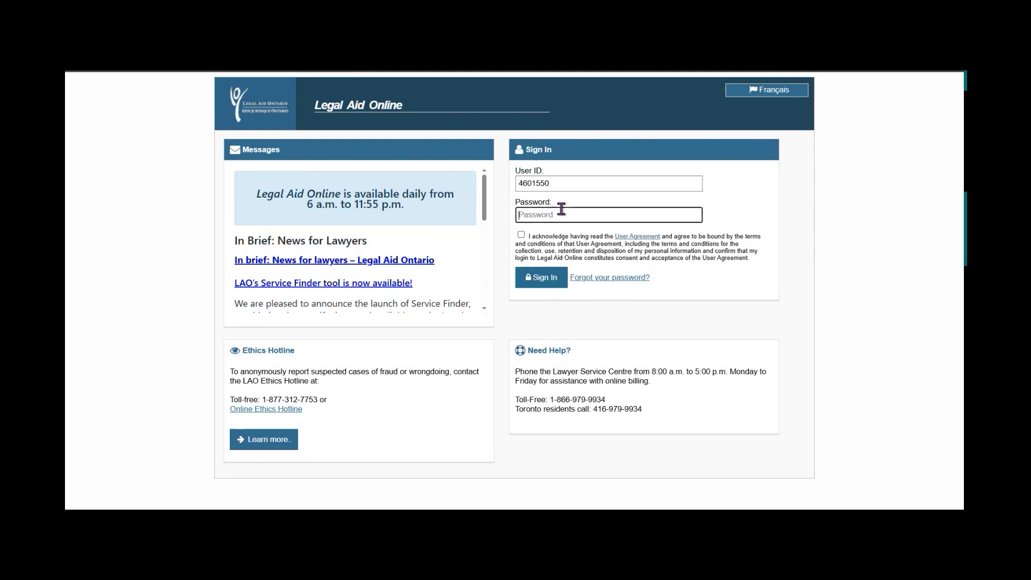
{"action": "type", "text": "••••••••••"}
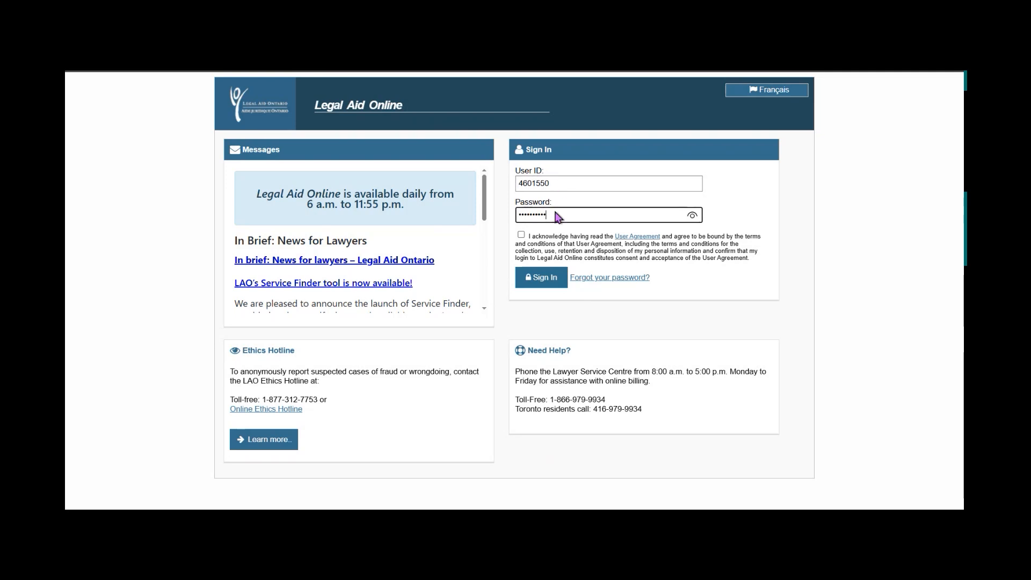
{"action": "left_click", "coordinate": [521, 234]}
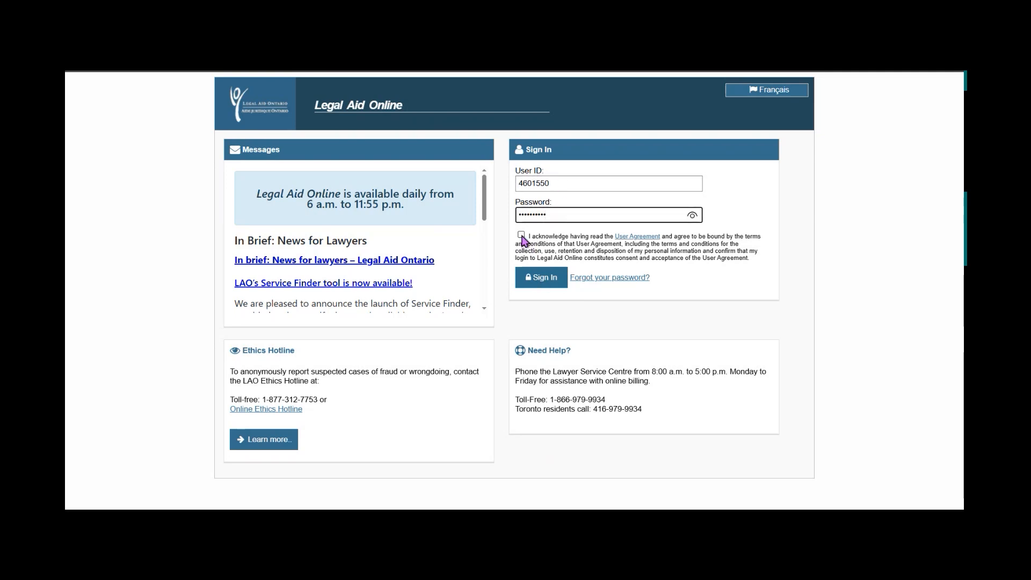
{"action": "left_click", "coordinate": [546, 275]}
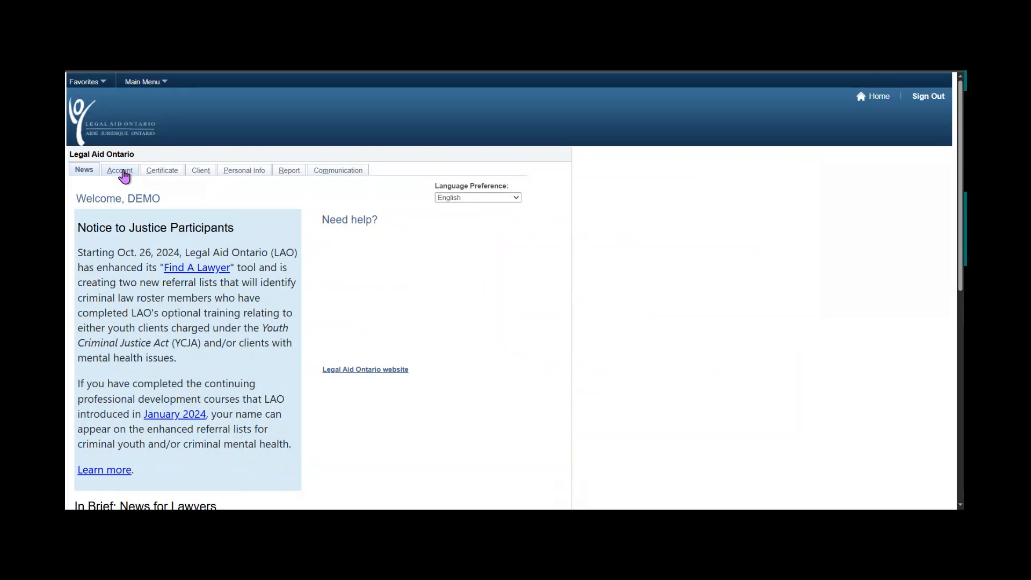
Go to the Account tab's civil 'Create, modify or review an account' page.
{"action": "left_click", "coordinate": [123, 174]}
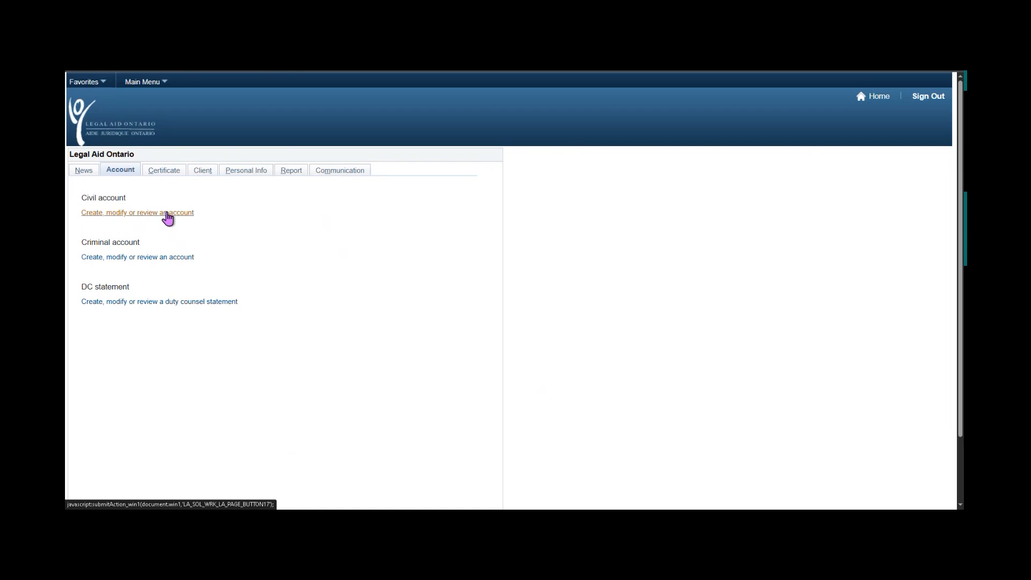
{"action": "left_click", "coordinate": [168, 215]}
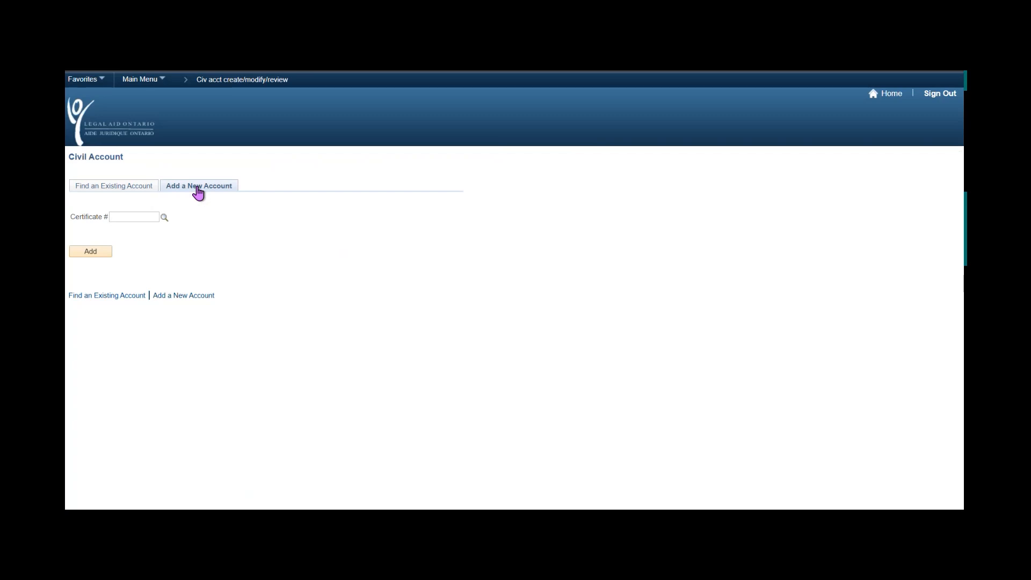
Look up the certificate, then add a new civil account for its certificate number.
{"action": "left_click", "coordinate": [114, 186]}
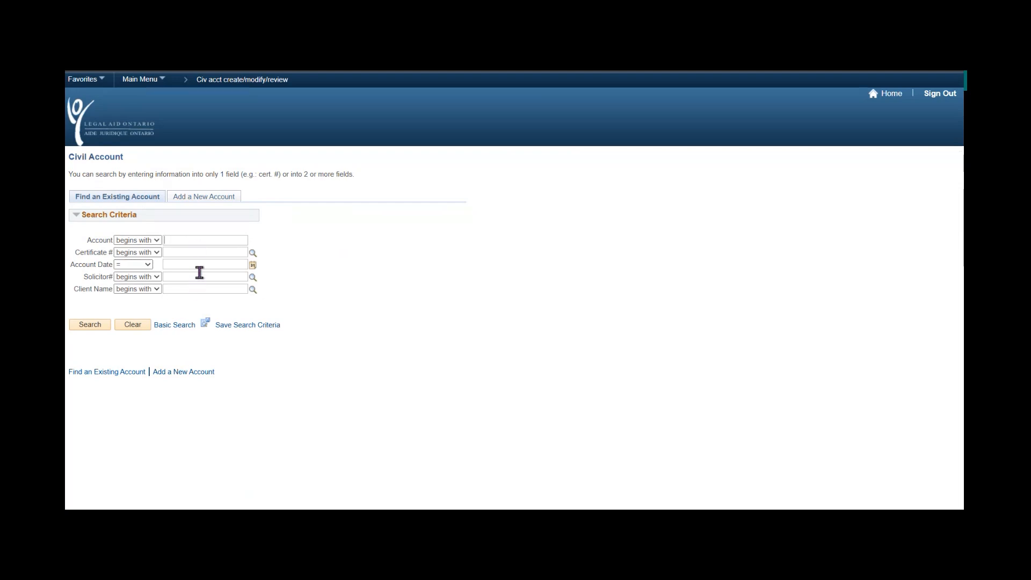
{"action": "left_click", "coordinate": [200, 197]}
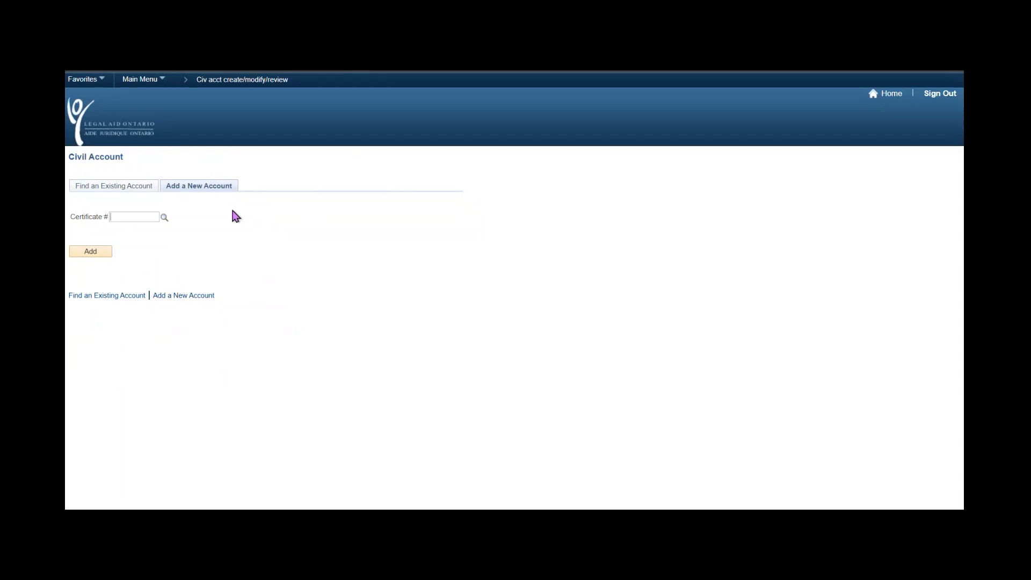
{"action": "left_click", "coordinate": [145, 219]}
{"action": "left_click", "coordinate": [165, 217]}
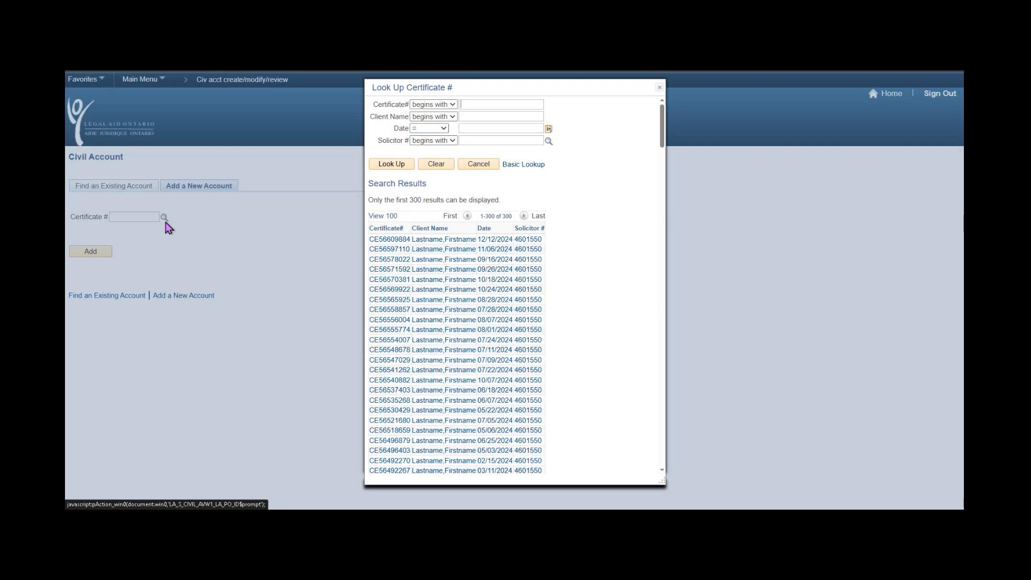
{"action": "left_click", "coordinate": [659, 87]}
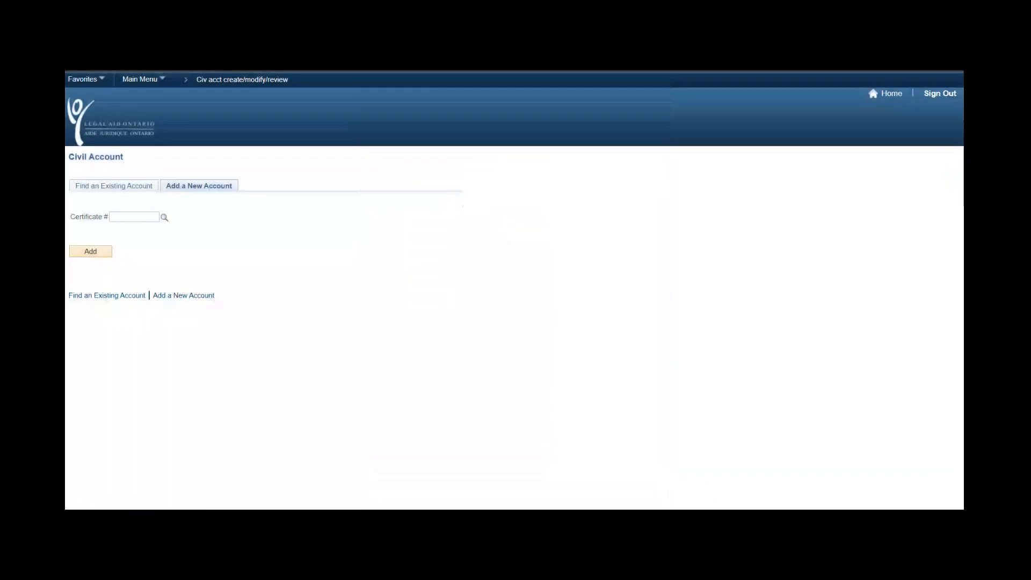
{"action": "left_click", "coordinate": [129, 216]}
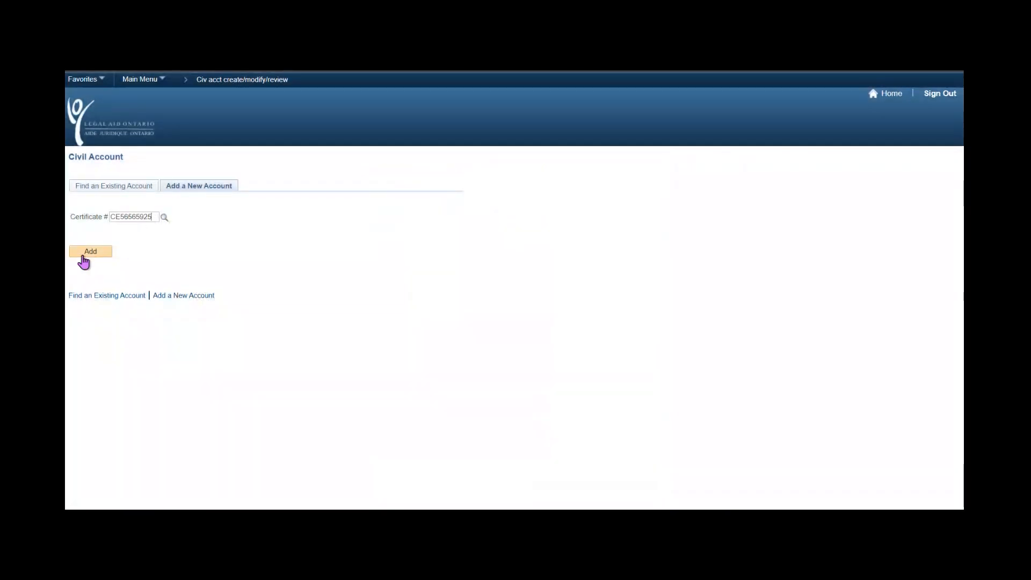
{"action": "left_click", "coordinate": [86, 252]}
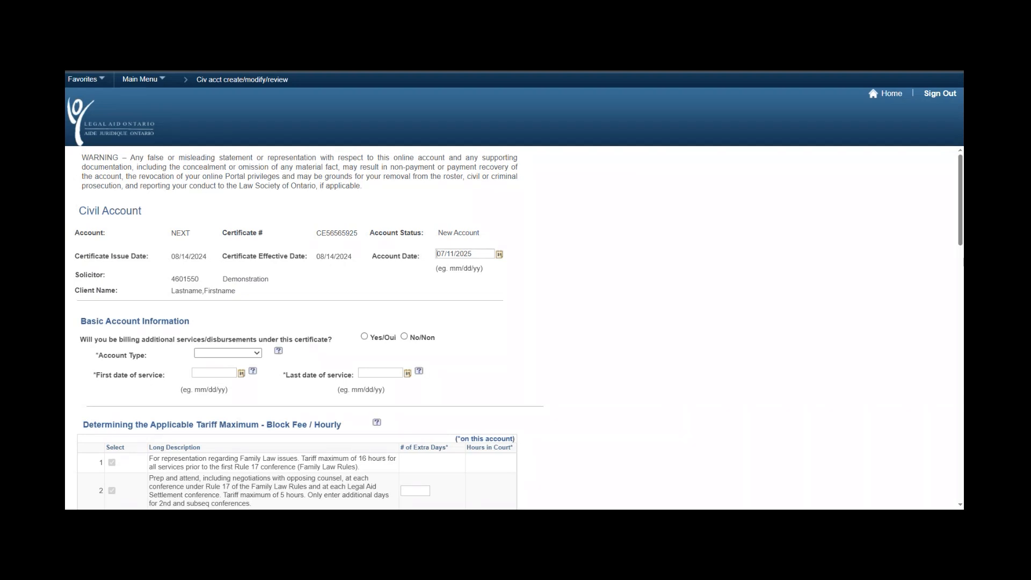
Review the new account's certificate header details, then scroll toward Basic Account Information.
{"action": "left_click_drag", "start_coordinate": [79, 210], "coordinate": [293, 295]}
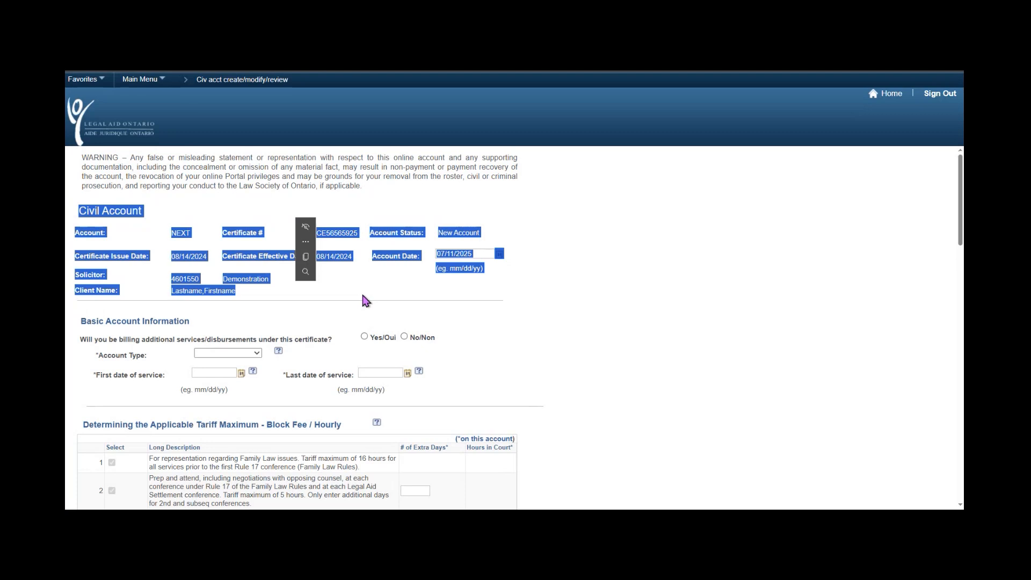
{"action": "left_click", "coordinate": [670, 288]}
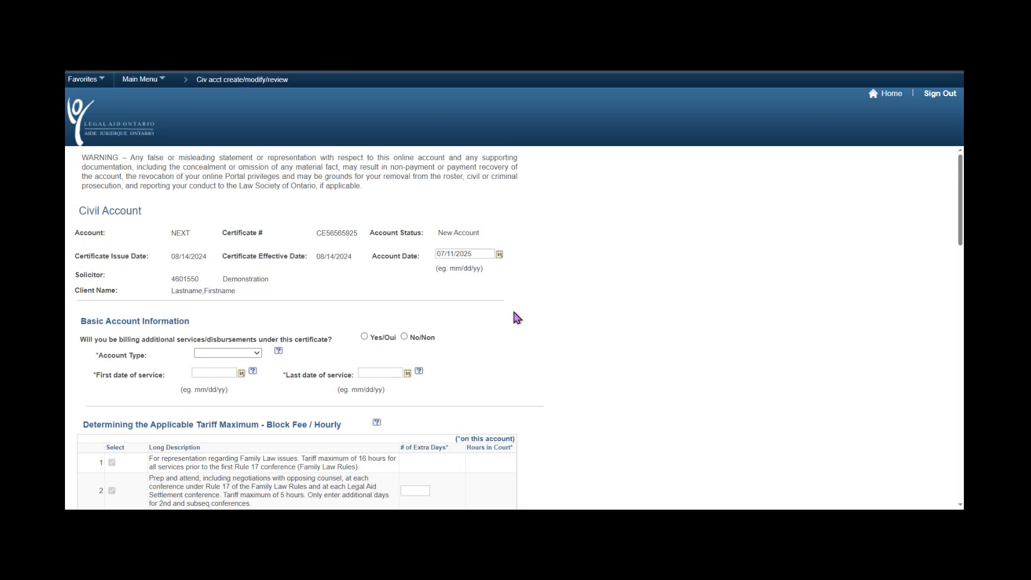
{"action": "scroll", "coordinate": [517, 318], "scroll_direction": "down", "scroll_amount": 2}
Choose Yes/Oui for 'Will you be billing additional services/disbursements' under this certificate.
{"action": "scroll", "coordinate": [518, 318], "scroll_direction": "down", "scroll_amount": 1}
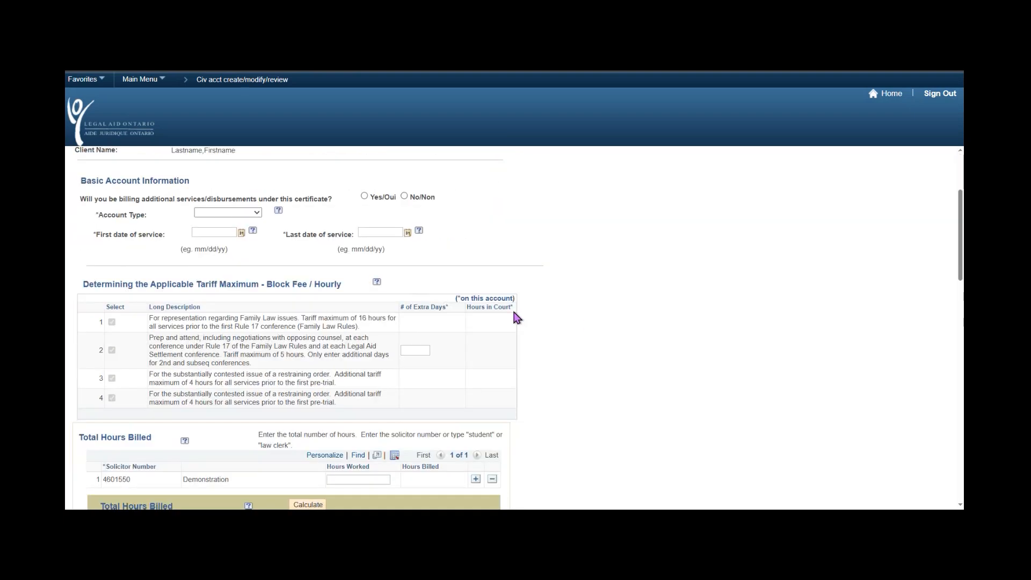
{"action": "triple_click", "coordinate": [283, 180]}
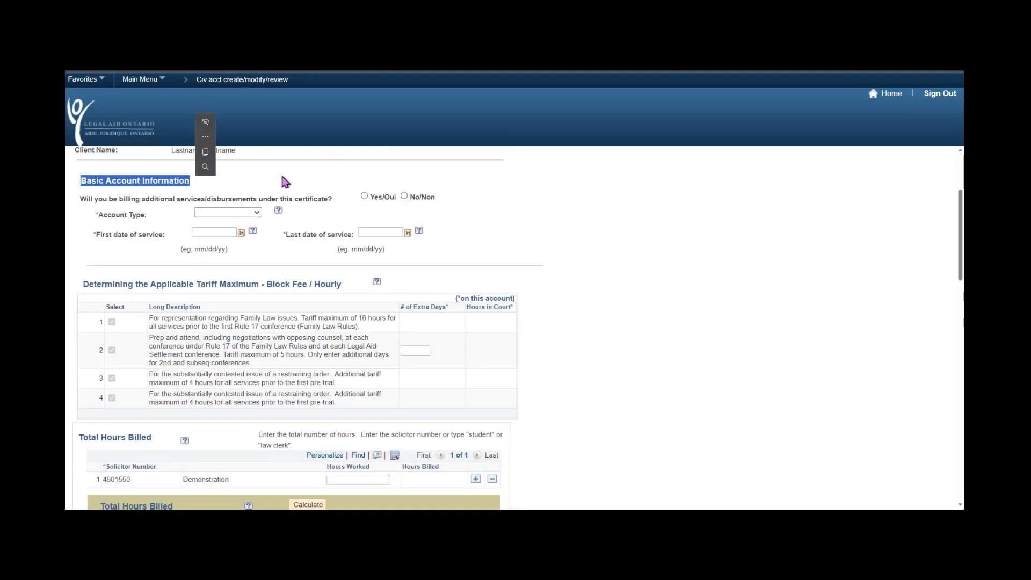
{"action": "left_click", "coordinate": [284, 181]}
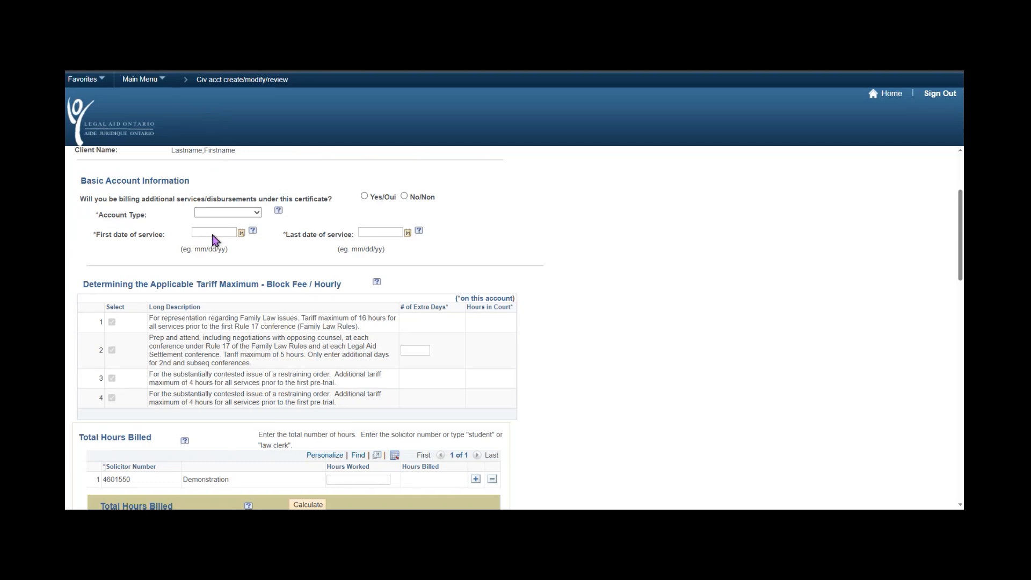
{"action": "left_click", "coordinate": [365, 197]}
{"action": "left_click_drag", "start_coordinate": [95, 214], "coordinate": [158, 231]}
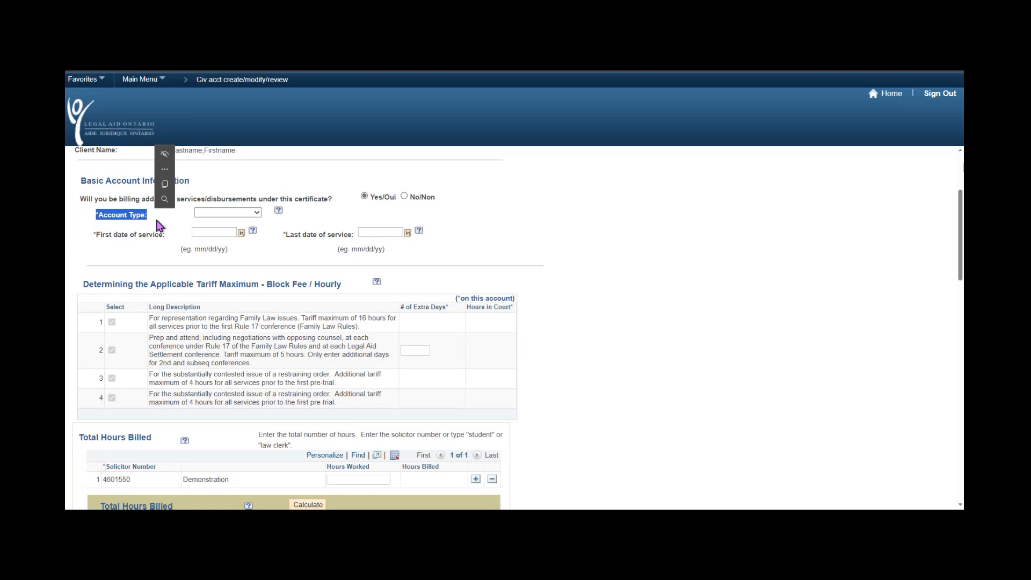
Choose Interim from the Account Type dropdown.
{"action": "left_click", "coordinate": [157, 230]}
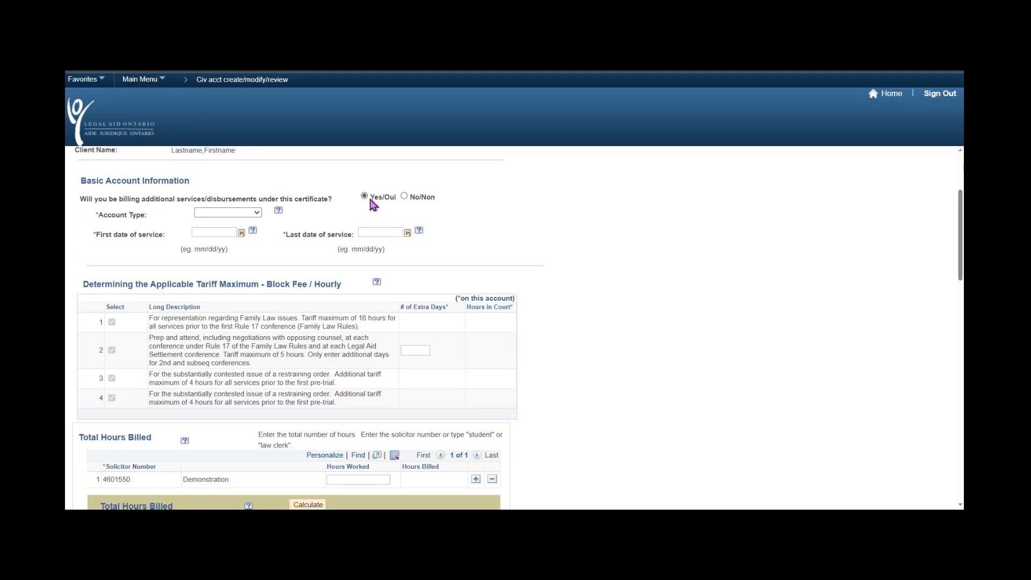
{"action": "left_click", "coordinate": [257, 213]}
{"action": "left_click", "coordinate": [253, 248]}
{"action": "left_click_drag", "start_coordinate": [114, 234], "coordinate": [173, 244]}
{"action": "left_click", "coordinate": [173, 243]}
{"action": "left_click", "coordinate": [222, 232]}
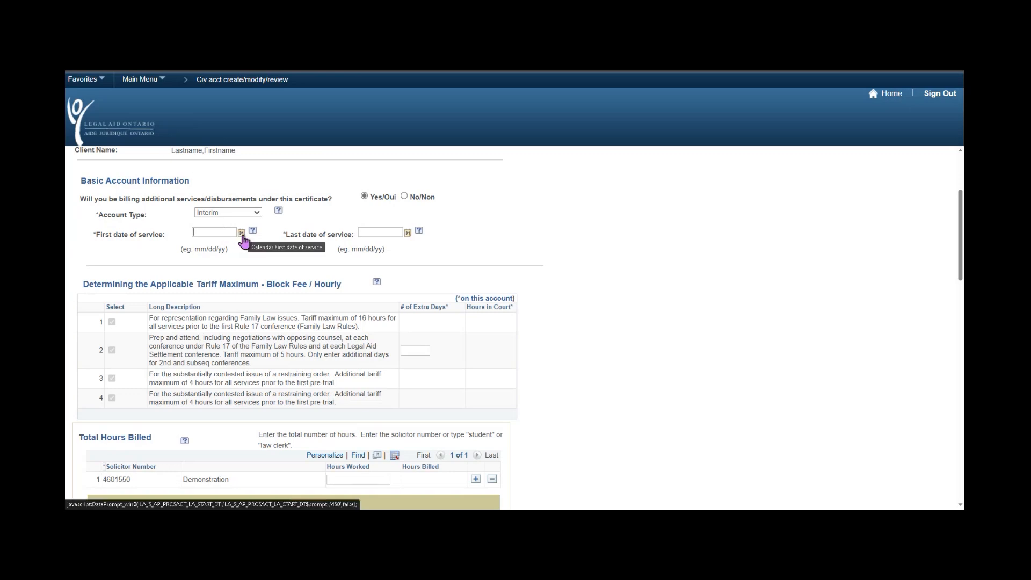
{"action": "left_click", "coordinate": [242, 233]}
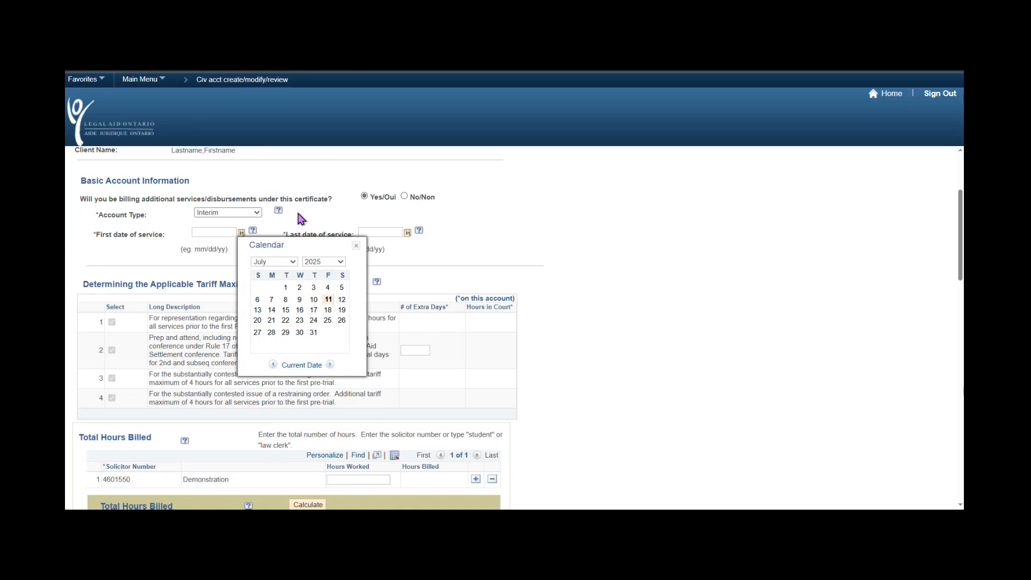
{"action": "left_click", "coordinate": [358, 247]}
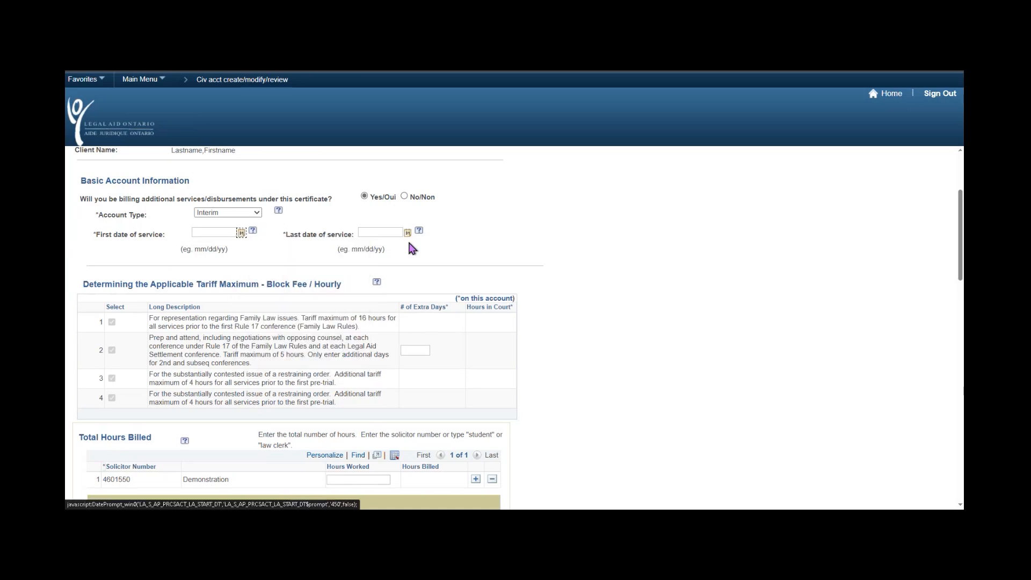
{"action": "left_click", "coordinate": [252, 231]}
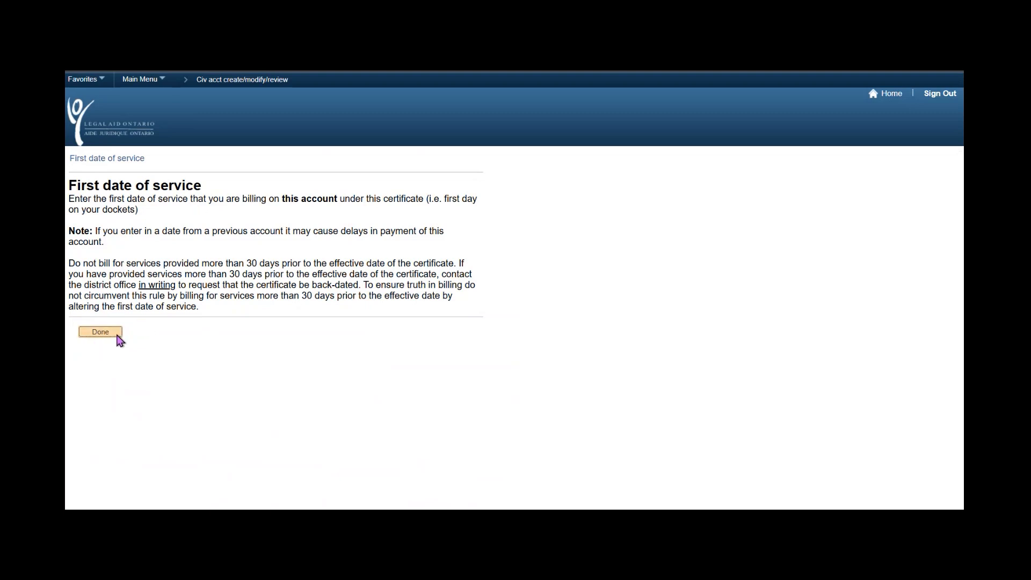
{"action": "left_click", "coordinate": [99, 334]}
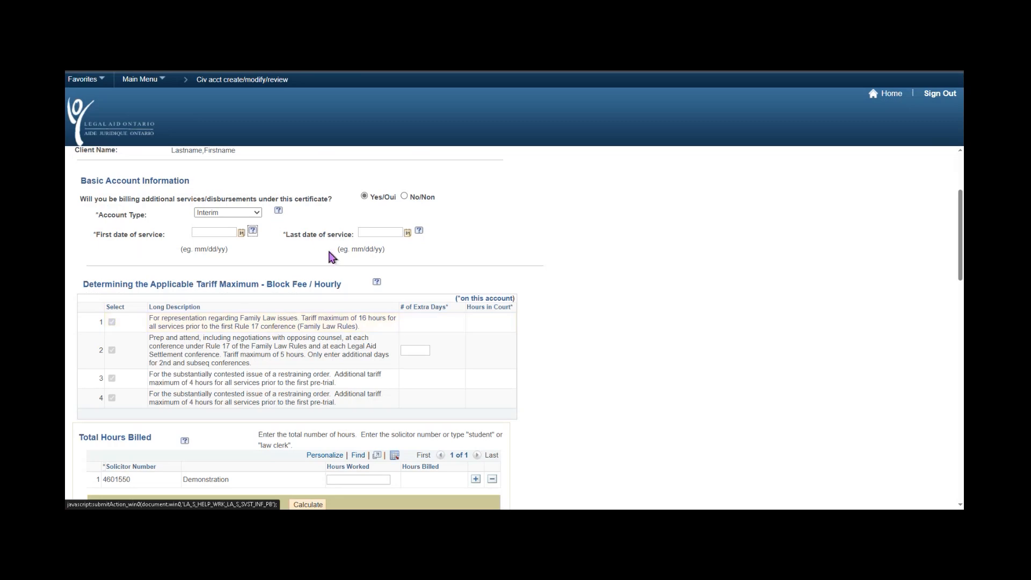
{"action": "left_click", "coordinate": [217, 231]}
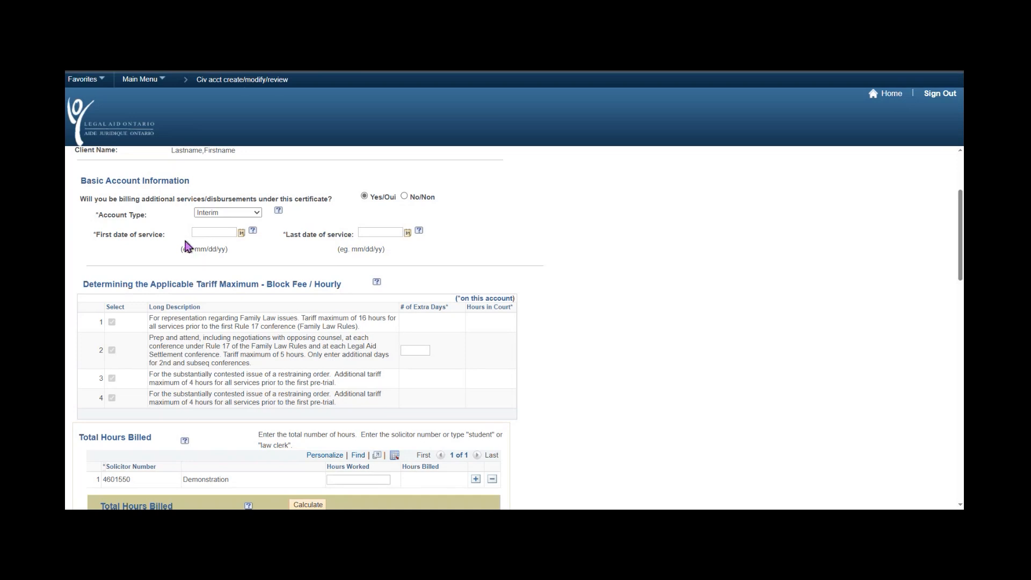
Enter 12/24/2024 as the first date of service.
{"action": "left_click", "coordinate": [219, 233]}
{"action": "type", "text": "122"}
{"action": "type", "text": "/24/20"}
{"action": "type", "text": "14"}
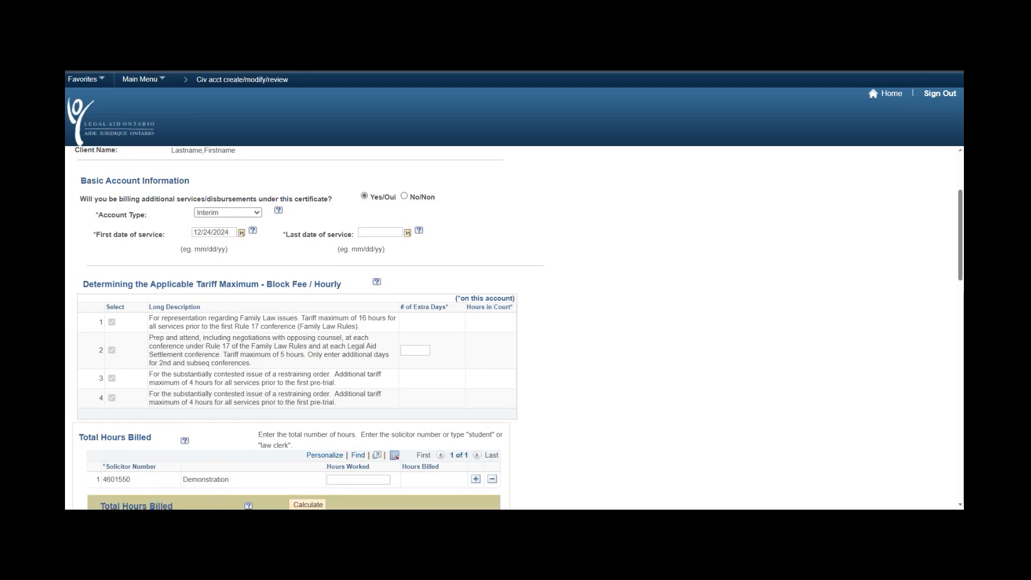
{"action": "left_click_drag", "start_coordinate": [195, 250], "coordinate": [230, 256]}
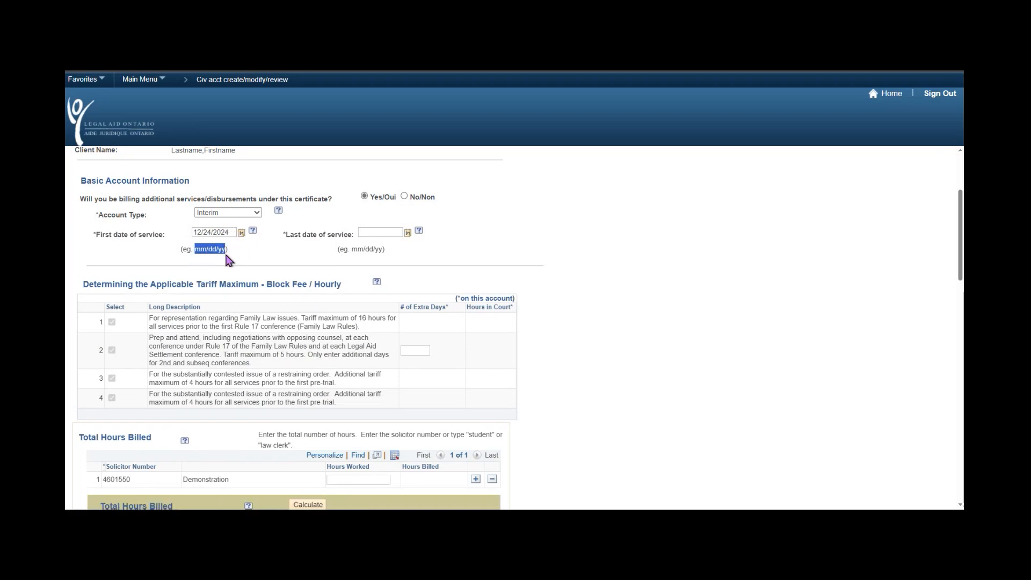
{"action": "left_click", "coordinate": [284, 259]}
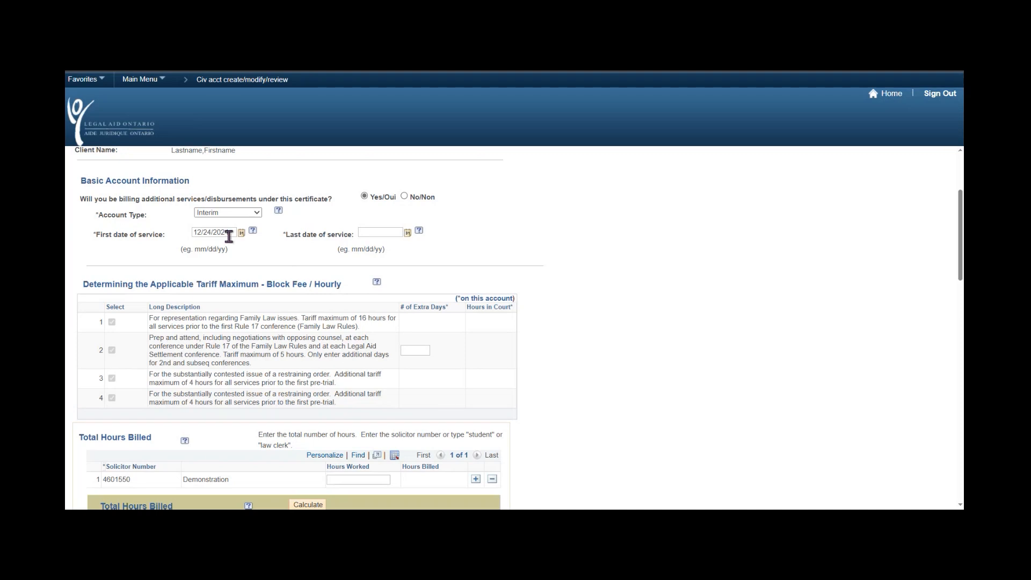
Pick April 7, 2025 from the calendar as the last date of service.
{"action": "left_click", "coordinate": [407, 234]}
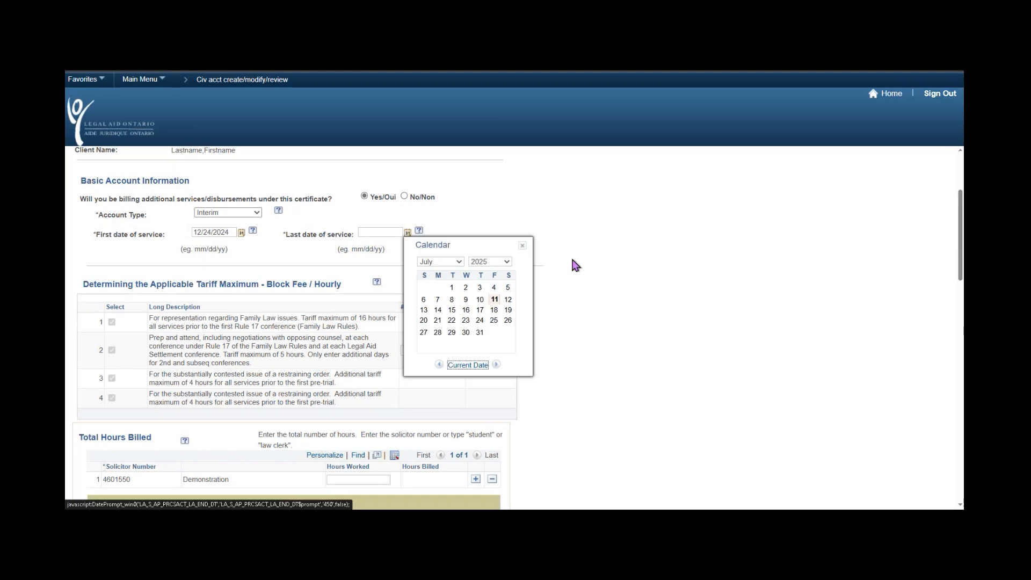
{"action": "left_click", "coordinate": [457, 262]}
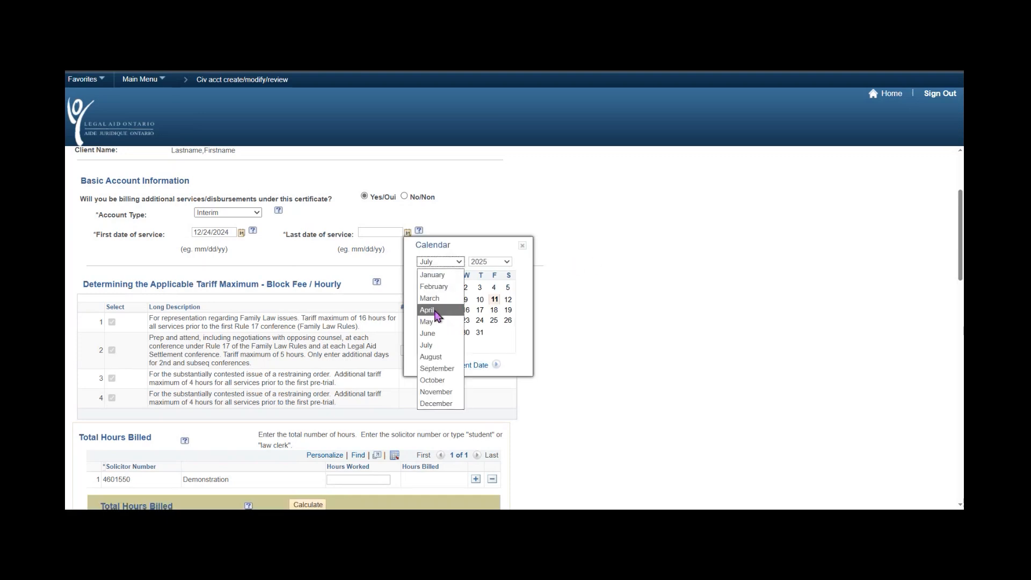
{"action": "left_click", "coordinate": [435, 312]}
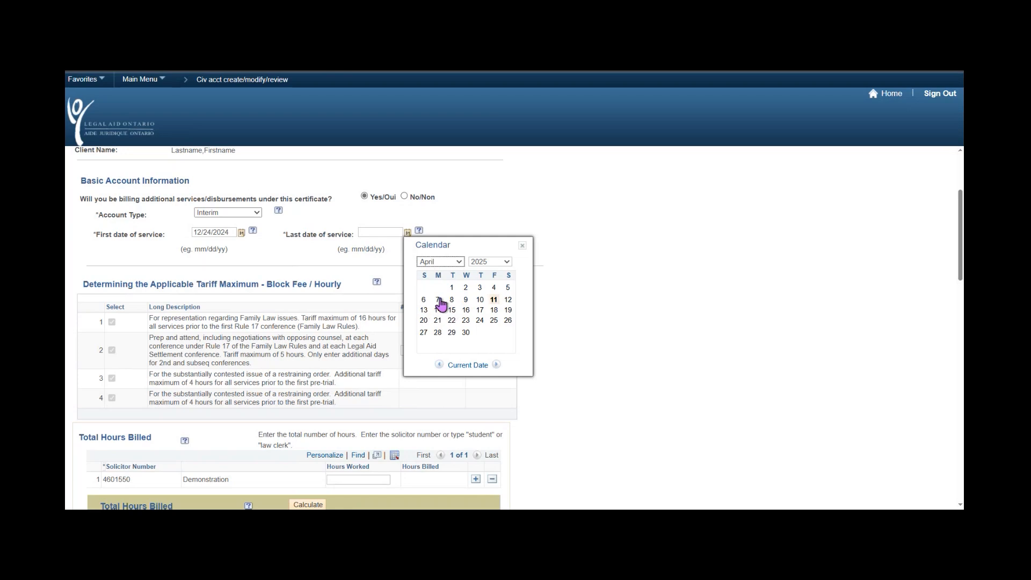
{"action": "left_click", "coordinate": [438, 300]}
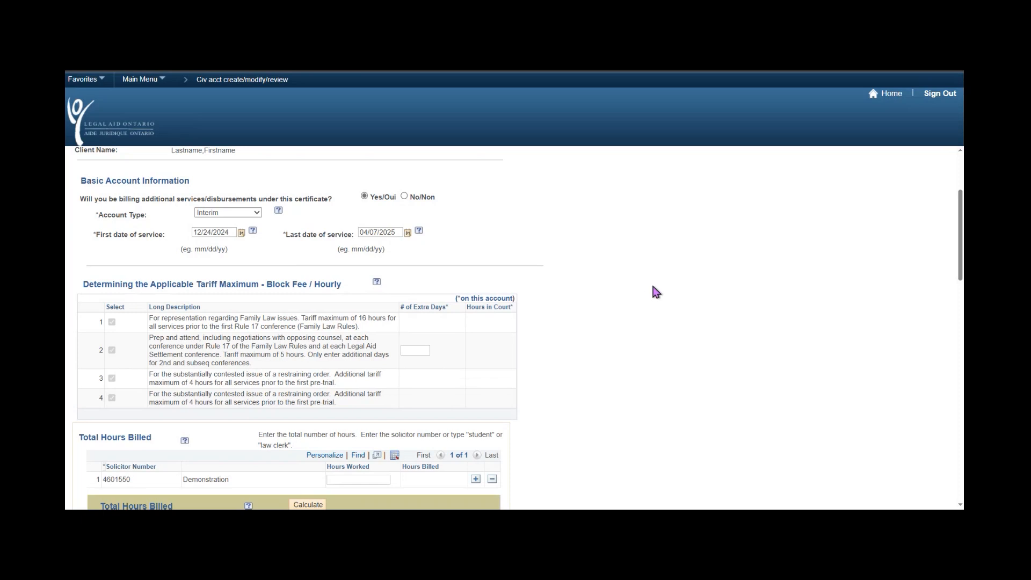
{"action": "left_click_drag", "start_coordinate": [85, 283], "coordinate": [340, 294]}
{"action": "left_click", "coordinate": [532, 322]}
{"action": "left_click", "coordinate": [889, 94]}
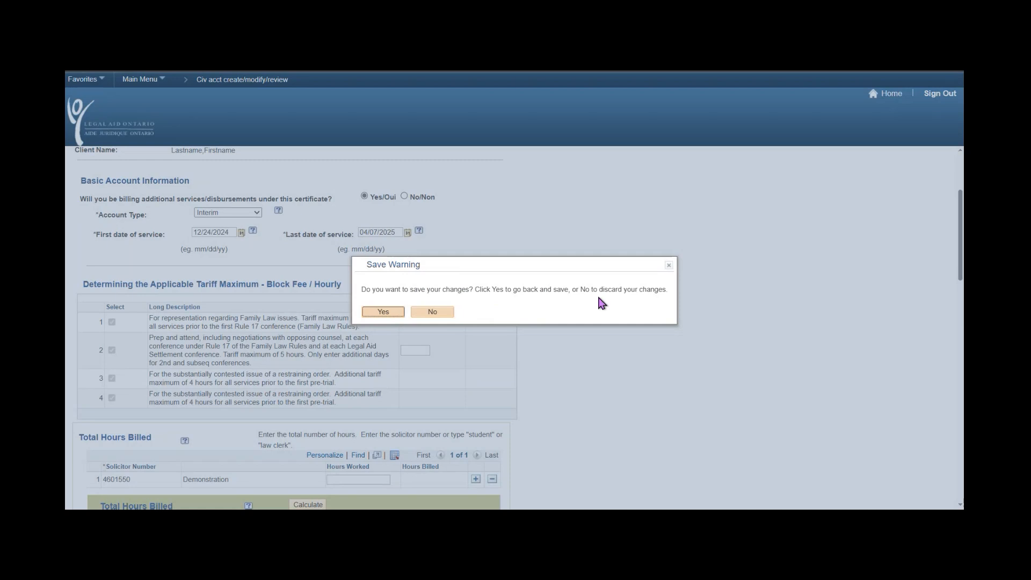
{"action": "left_click", "coordinate": [383, 312]}
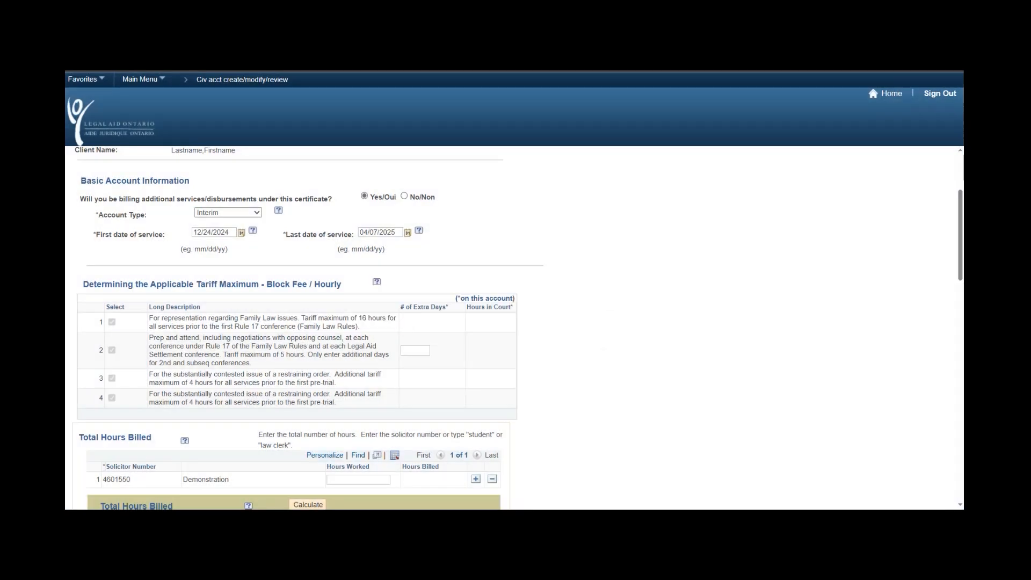
Scroll down to the private retainer question and Funds Received section.
{"action": "scroll", "coordinate": [588, 265], "scroll_direction": "down", "scroll_amount": 3}
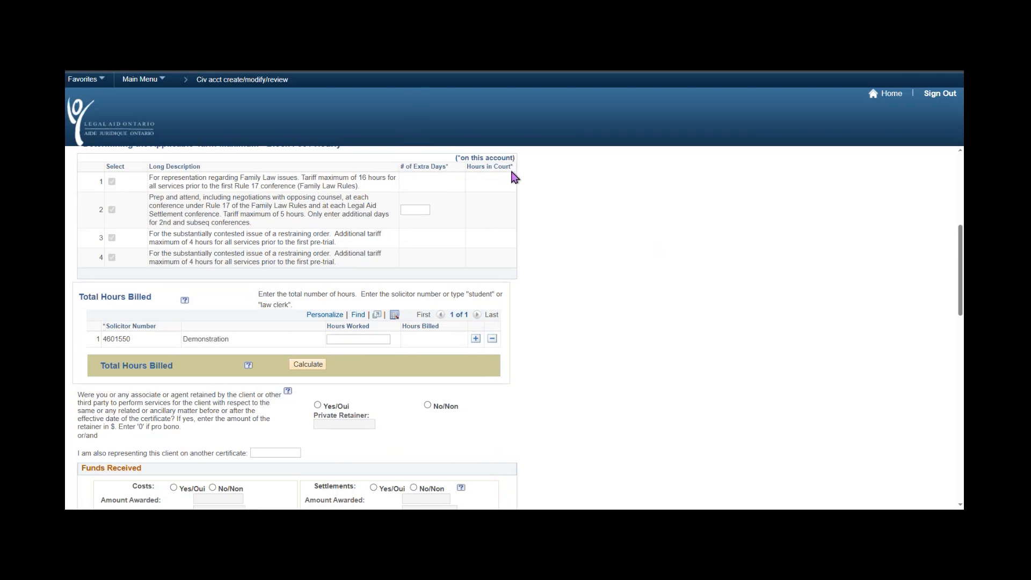
{"action": "left_click_drag", "start_coordinate": [514, 168], "coordinate": [470, 173]}
{"action": "left_click", "coordinate": [549, 239]}
{"action": "left_click_drag", "start_coordinate": [152, 197], "coordinate": [266, 225]}
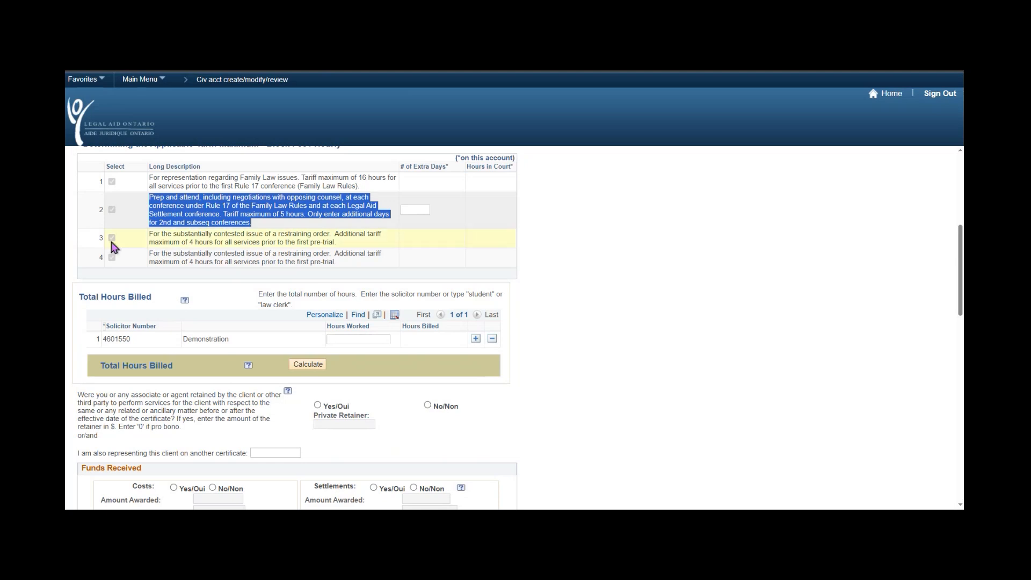
{"action": "left_click", "coordinate": [578, 243]}
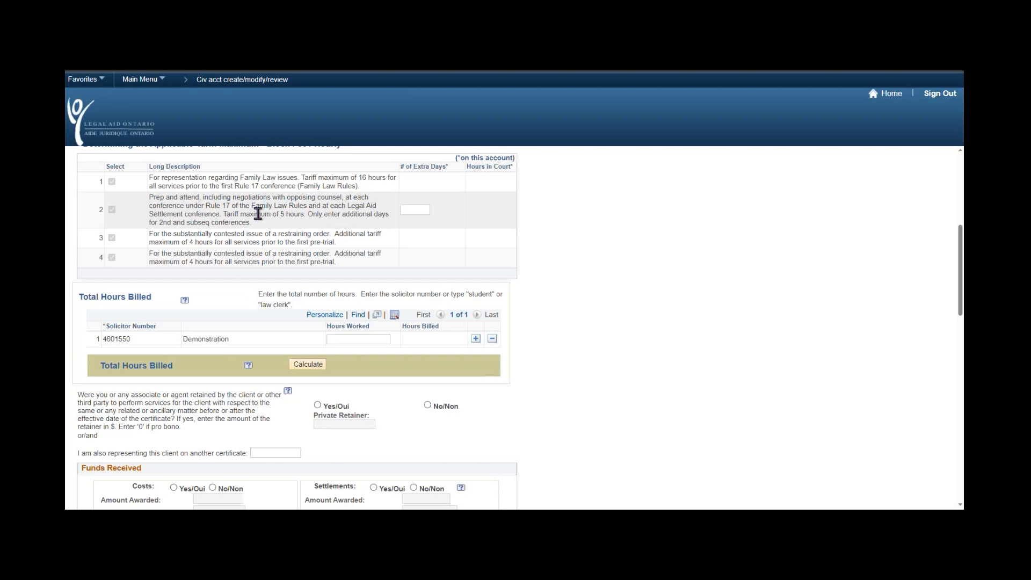
{"action": "left_click_drag", "start_coordinate": [277, 214], "coordinate": [303, 214]}
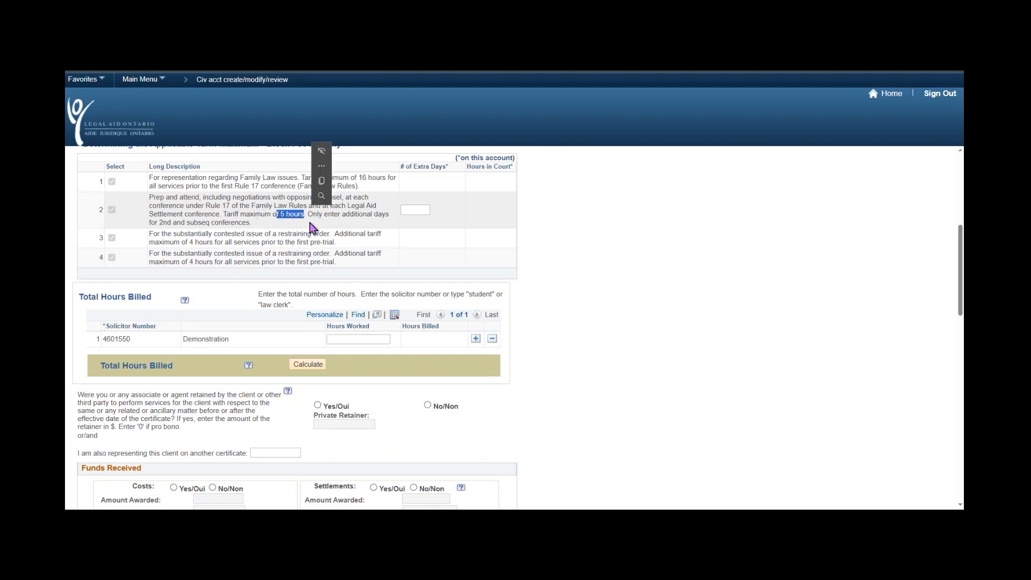
{"action": "left_click", "coordinate": [316, 223]}
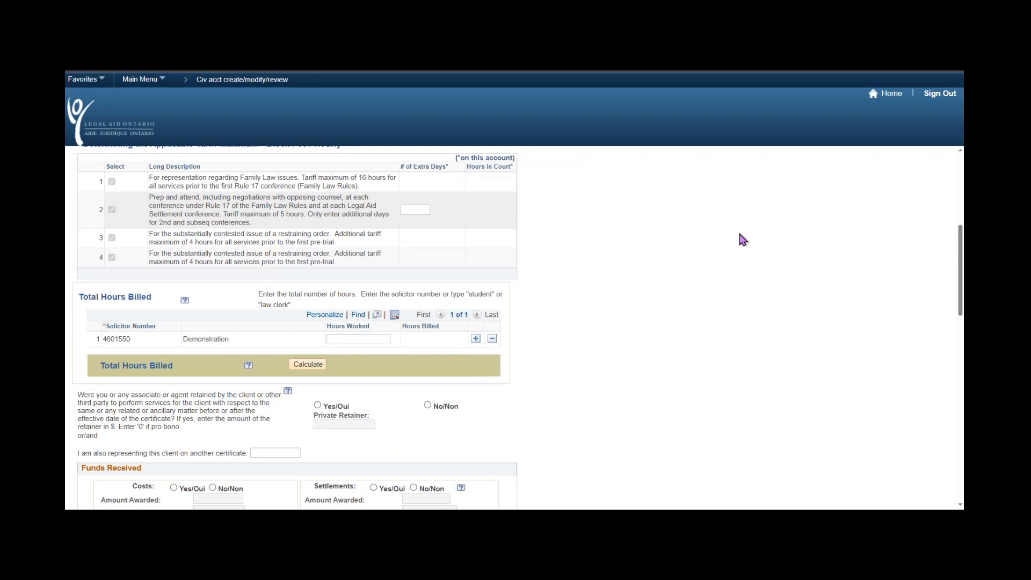
{"action": "scroll", "coordinate": [743, 240], "scroll_direction": "up", "scroll_amount": 3}
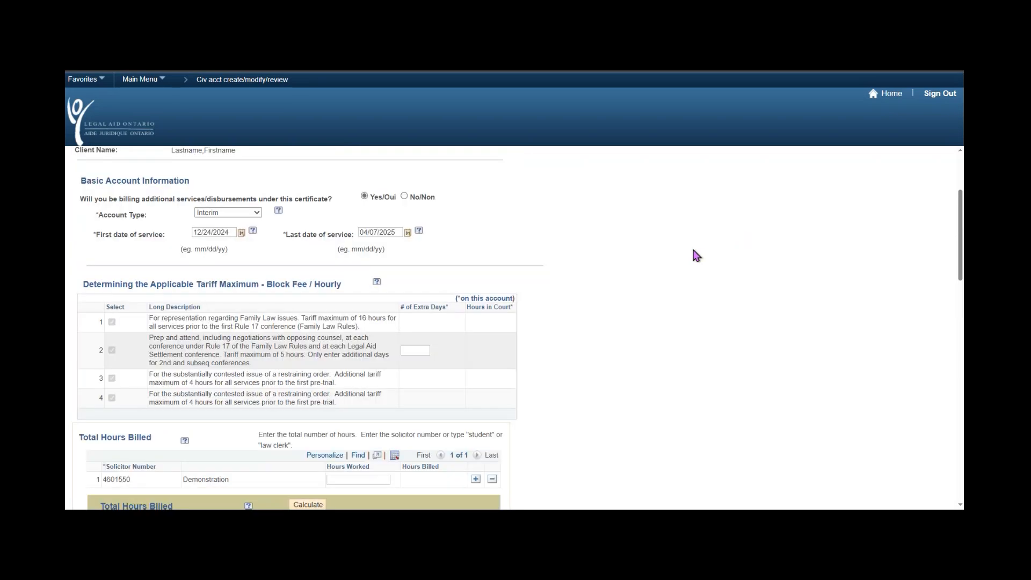
{"action": "scroll", "coordinate": [696, 255], "scroll_direction": "up", "scroll_amount": 1}
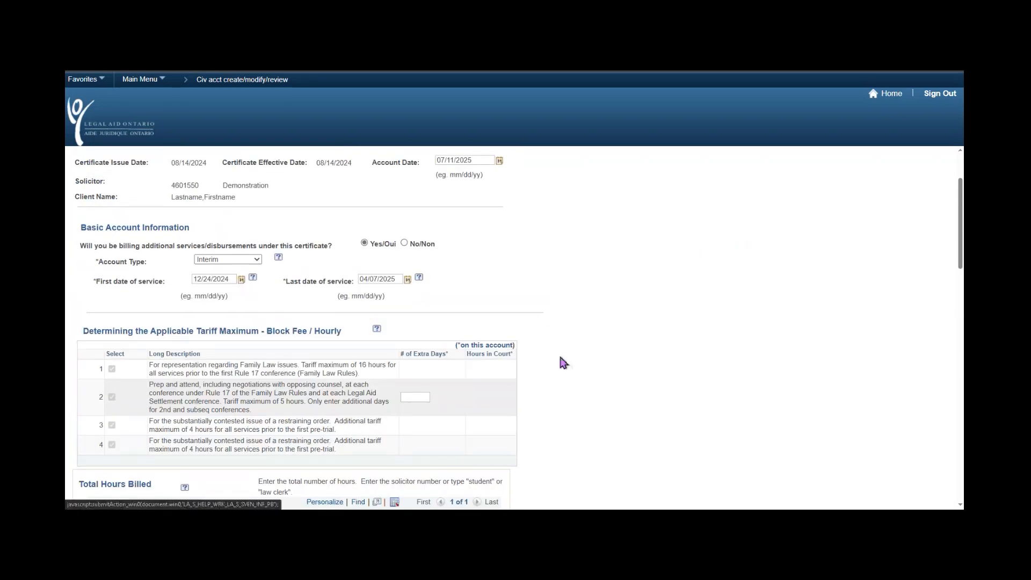
{"action": "scroll", "coordinate": [559, 361], "scroll_direction": "down", "scroll_amount": 4}
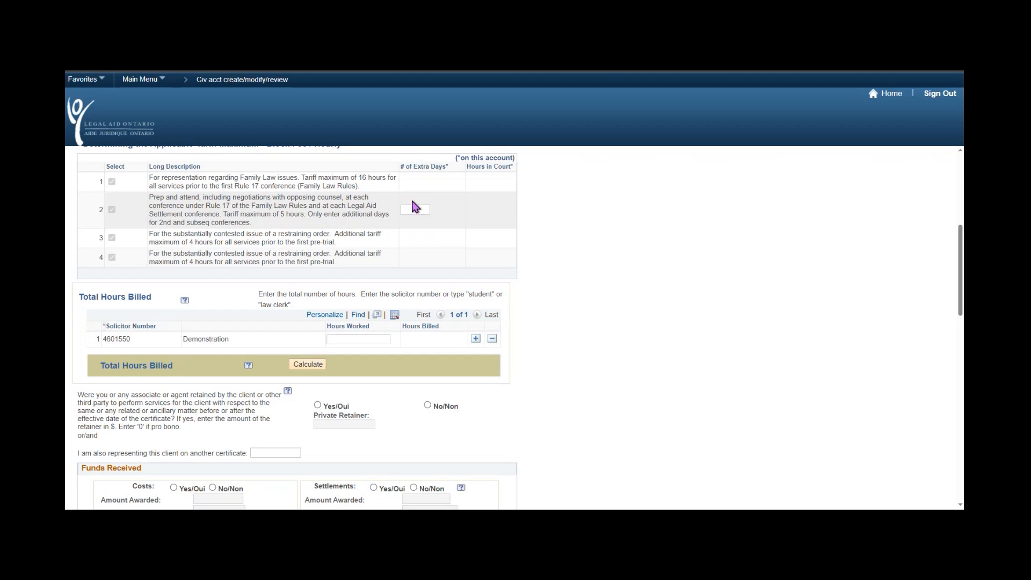
Enter 2 extra days for row 2's conference item, noting its 5-hour tariff maximum.
{"action": "left_click", "coordinate": [421, 210]}
{"action": "type", "text": "2"}
{"action": "left_click_drag", "start_coordinate": [224, 214], "coordinate": [304, 213]}
{"action": "left_click", "coordinate": [553, 254]}
{"action": "scroll", "coordinate": [583, 280], "scroll_direction": "up", "scroll_amount": 1}
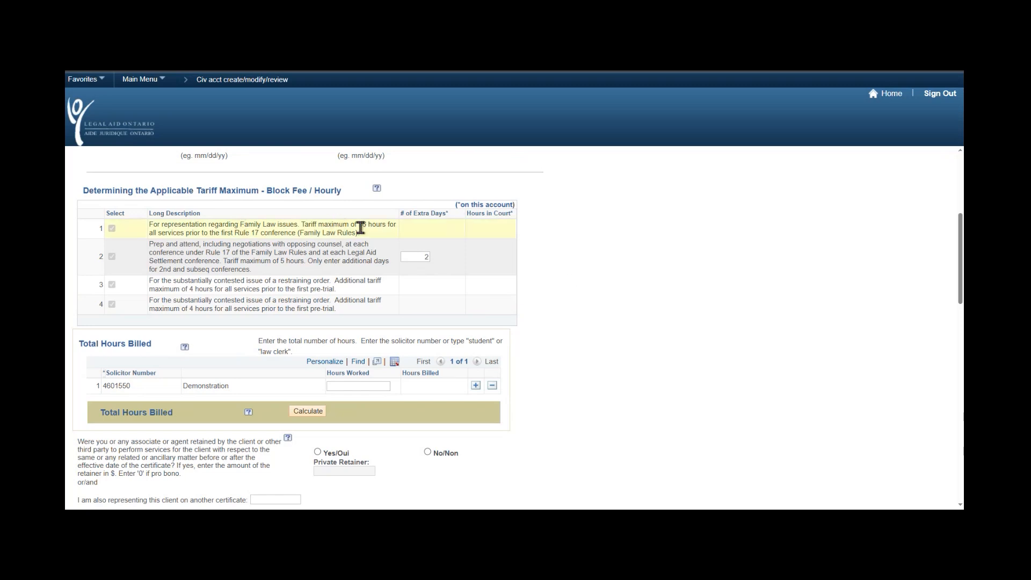
{"action": "left_click_drag", "start_coordinate": [358, 224], "coordinate": [388, 224]}
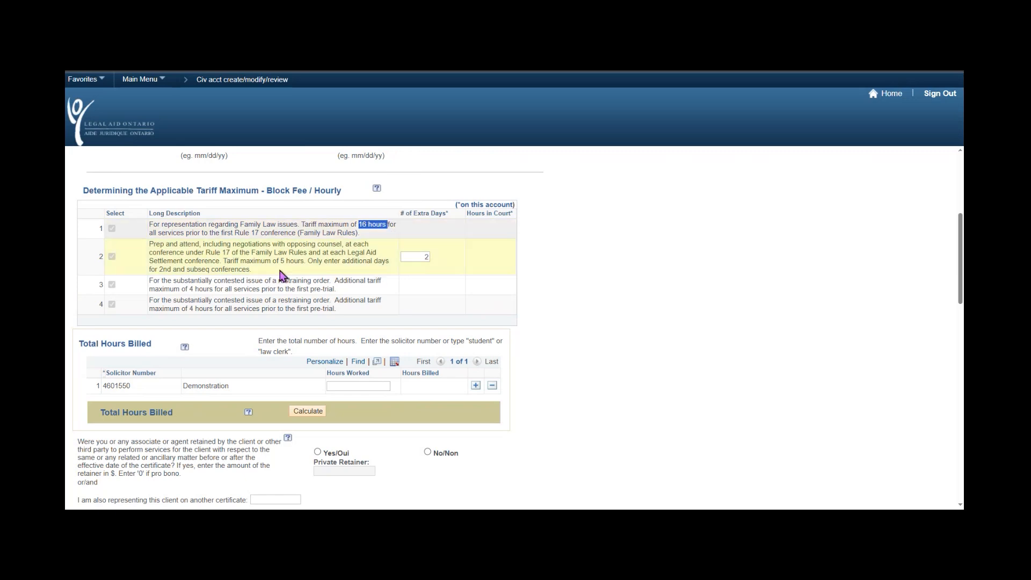
{"action": "left_click", "coordinate": [252, 263]}
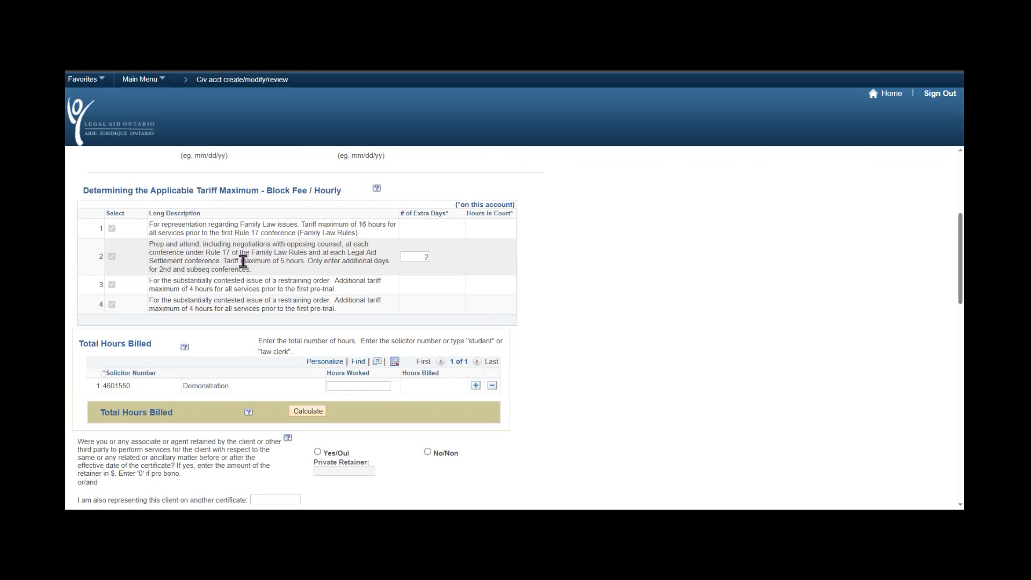
{"action": "left_click_drag", "start_coordinate": [223, 261], "coordinate": [302, 266]}
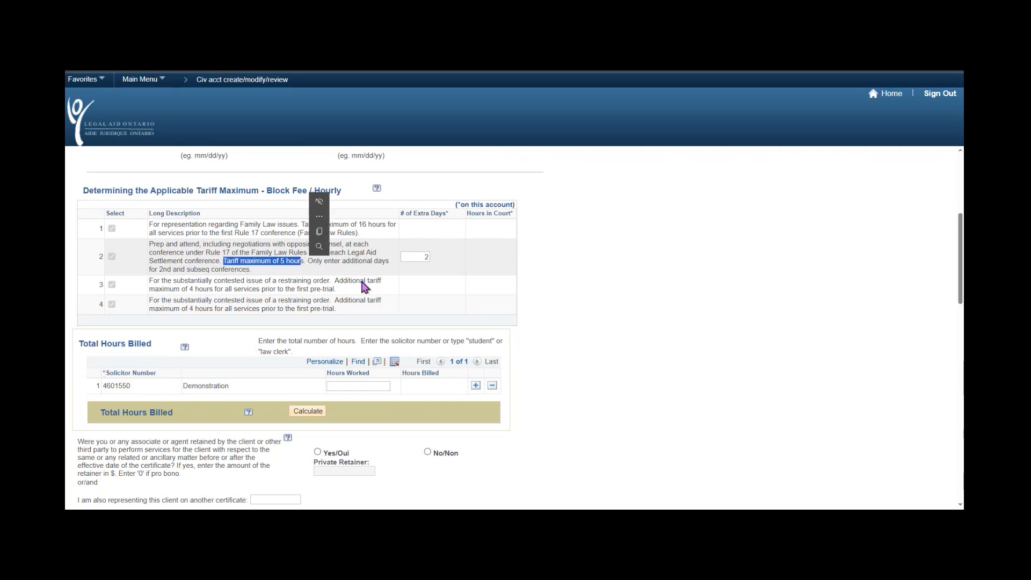
{"action": "left_click", "coordinate": [242, 316]}
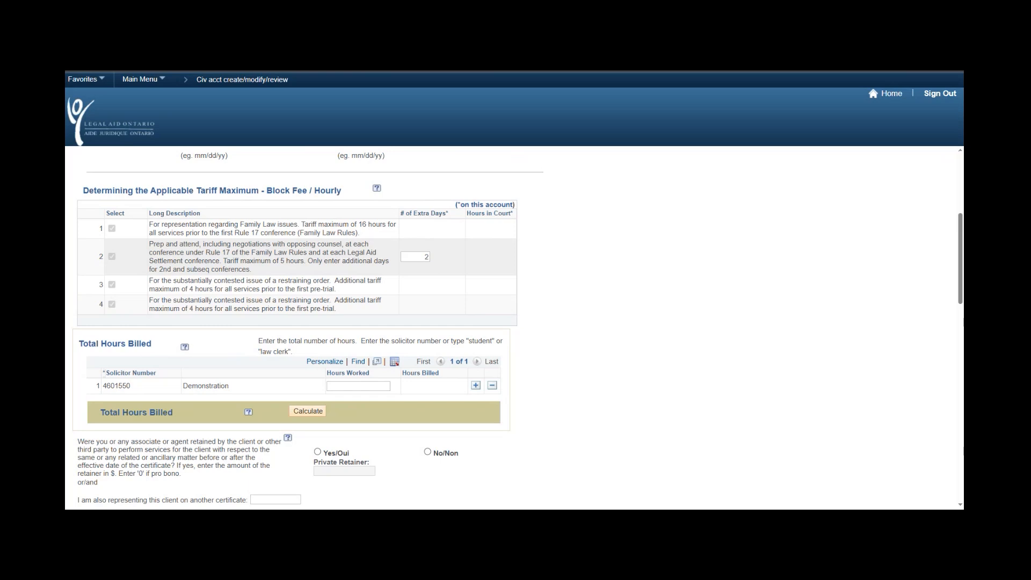
{"action": "scroll", "coordinate": [558, 317], "scroll_direction": "down", "scroll_amount": 2}
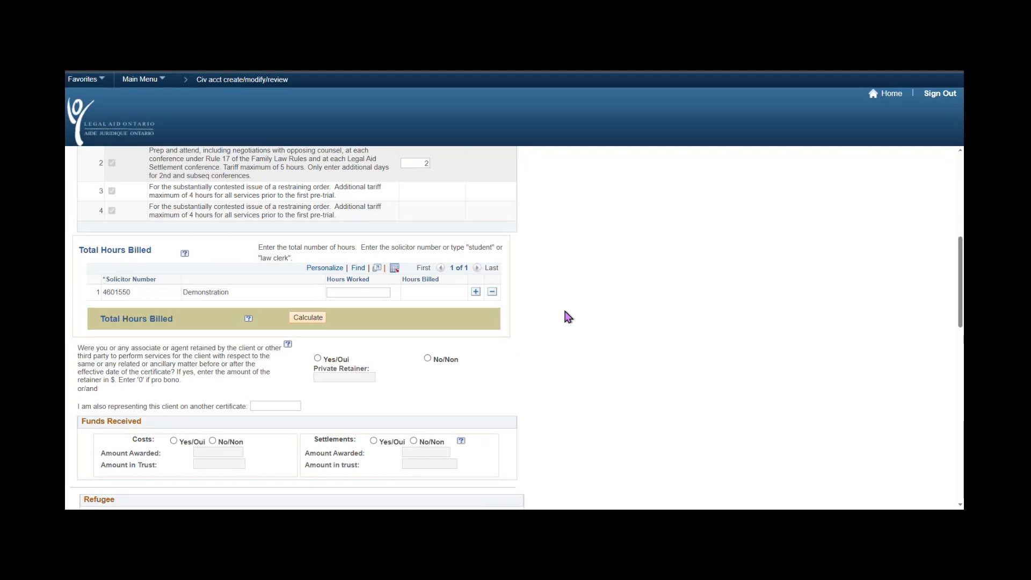
{"action": "scroll", "coordinate": [568, 317], "scroll_direction": "down", "scroll_amount": 1}
{"action": "left_click_drag", "start_coordinate": [79, 203], "coordinate": [151, 206]}
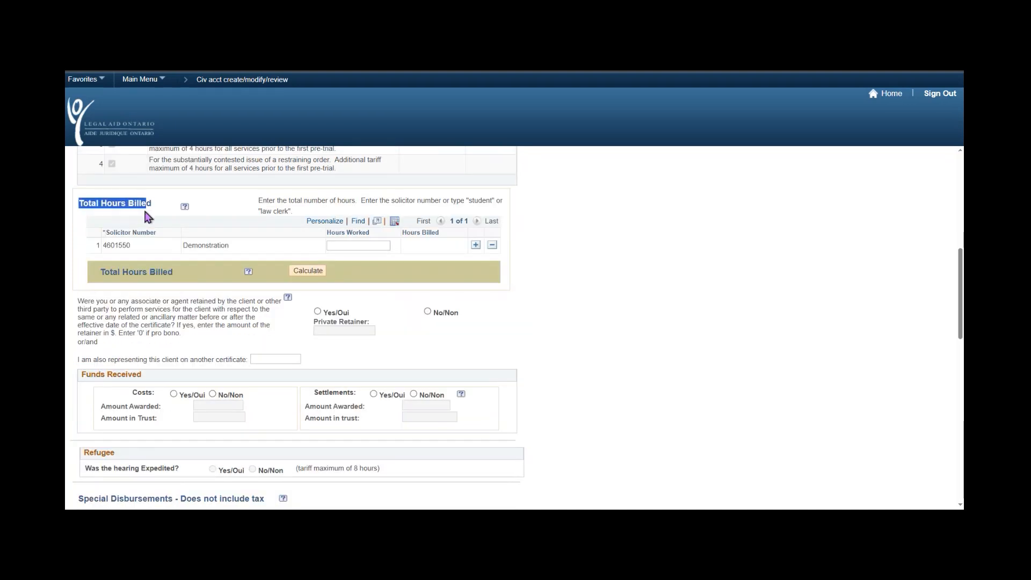
{"action": "left_click", "coordinate": [636, 309]}
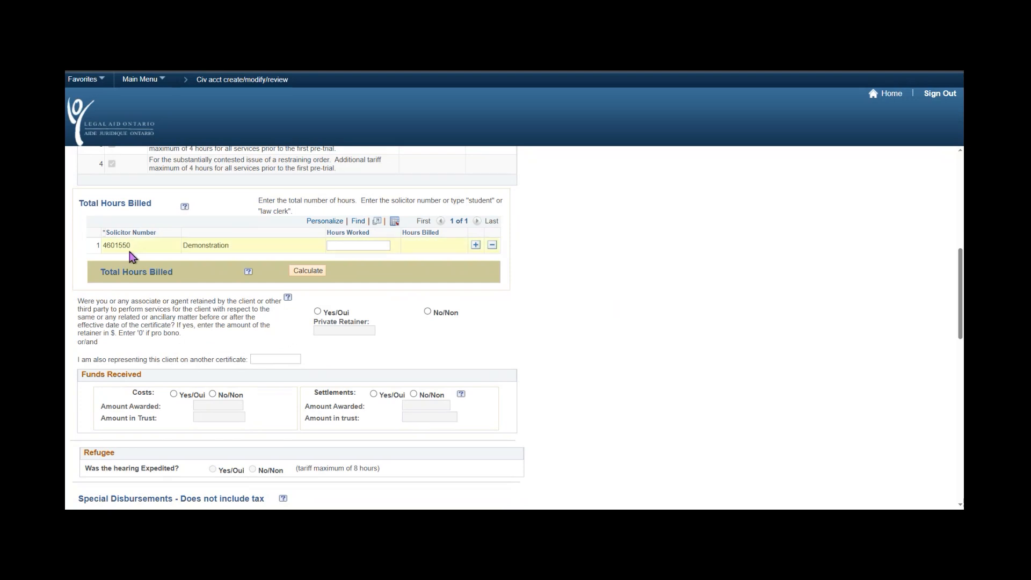
{"action": "double_click", "coordinate": [116, 246]}
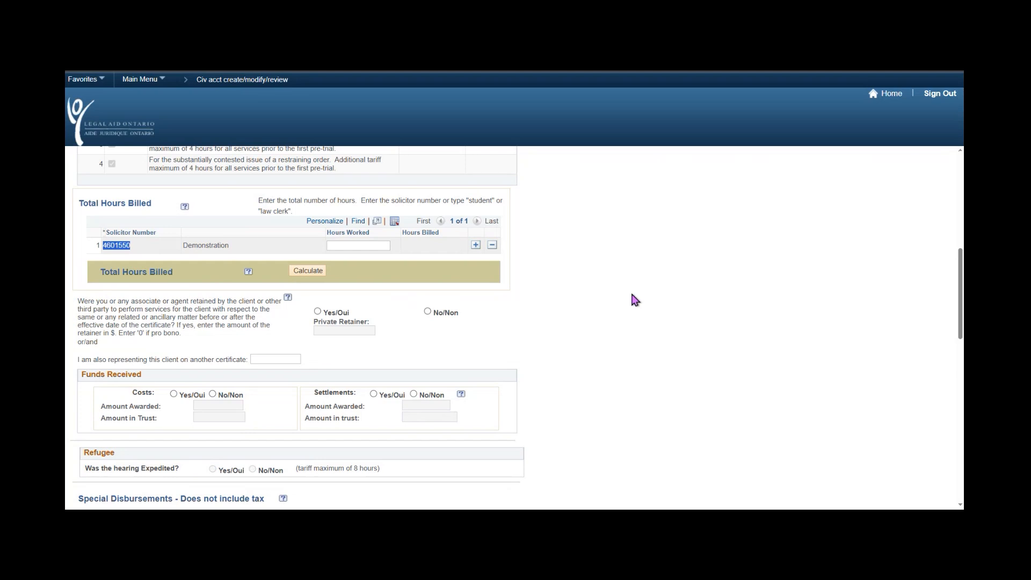
{"action": "left_click_drag", "start_coordinate": [234, 247], "coordinate": [180, 247]}
{"action": "left_click", "coordinate": [250, 255]}
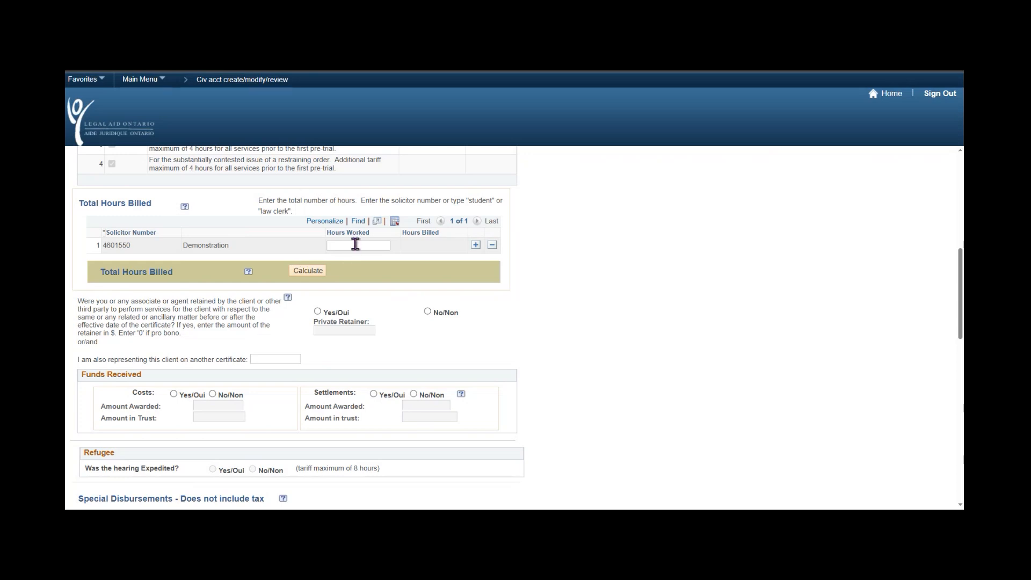
Add another lawyer row to Total Hours Billed and select its Solicitor Number field.
{"action": "left_click", "coordinate": [476, 246]}
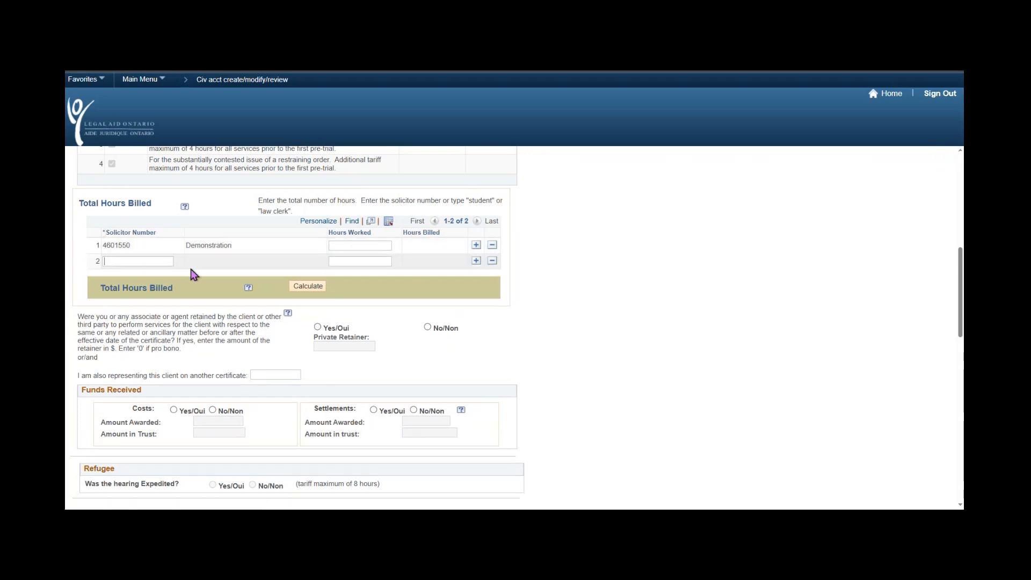
{"action": "left_click", "coordinate": [134, 262]}
Enter 18 hours worked for the first solicitor in row 1.
{"action": "left_click", "coordinate": [345, 246]}
{"action": "type", "text": "1"}
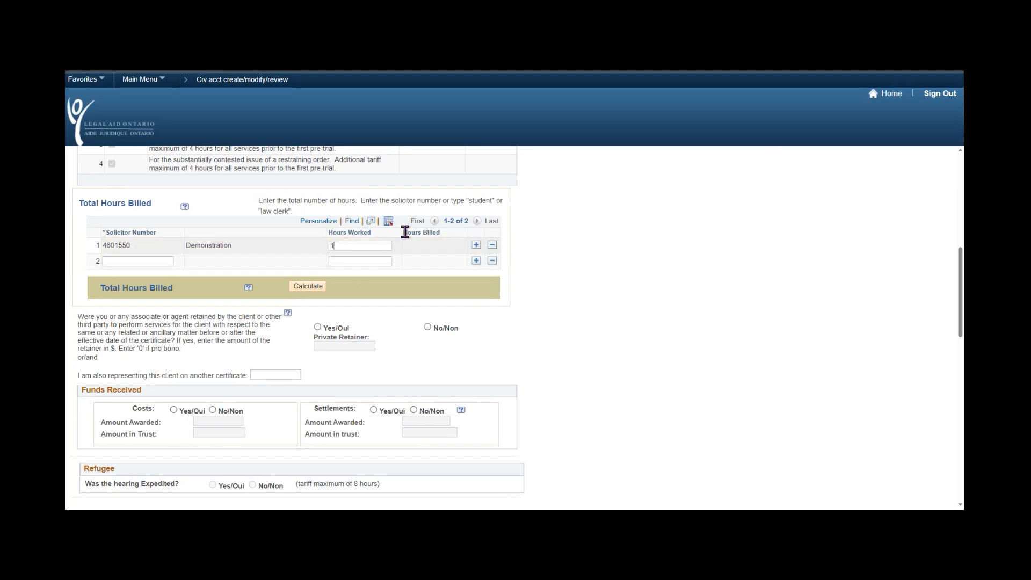
{"action": "type", "text": "8"}
{"action": "left_click", "coordinate": [664, 278]}
Add a STUDENT row with 2.0 hours worked and recalculate the total to 18.67 hours billed.
{"action": "left_click", "coordinate": [148, 260]}
{"action": "type", "text": "STUDENT"}
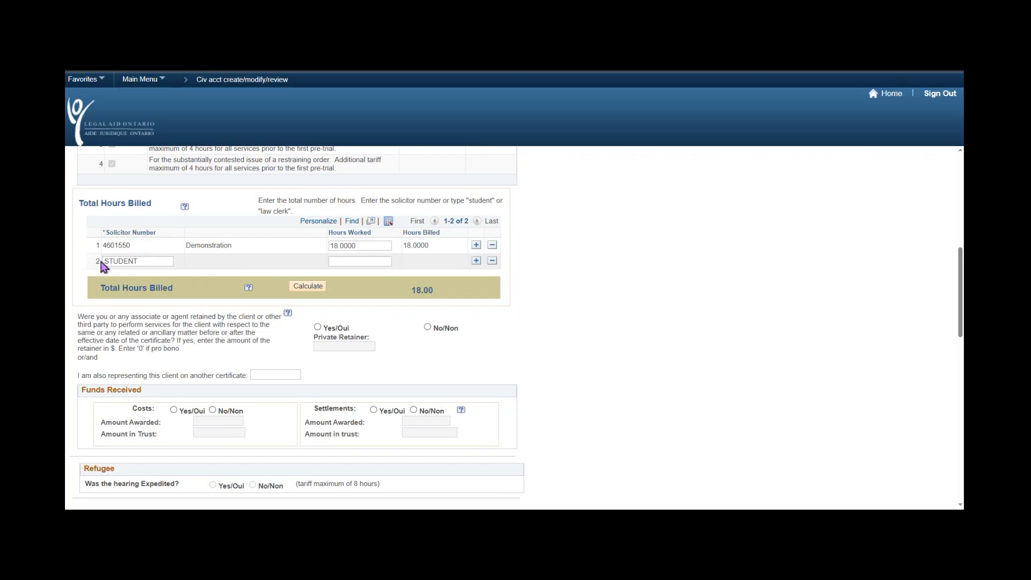
{"action": "left_click", "coordinate": [355, 262]}
{"action": "type", "text": "2.0"}
{"action": "left_click", "coordinate": [304, 290]}
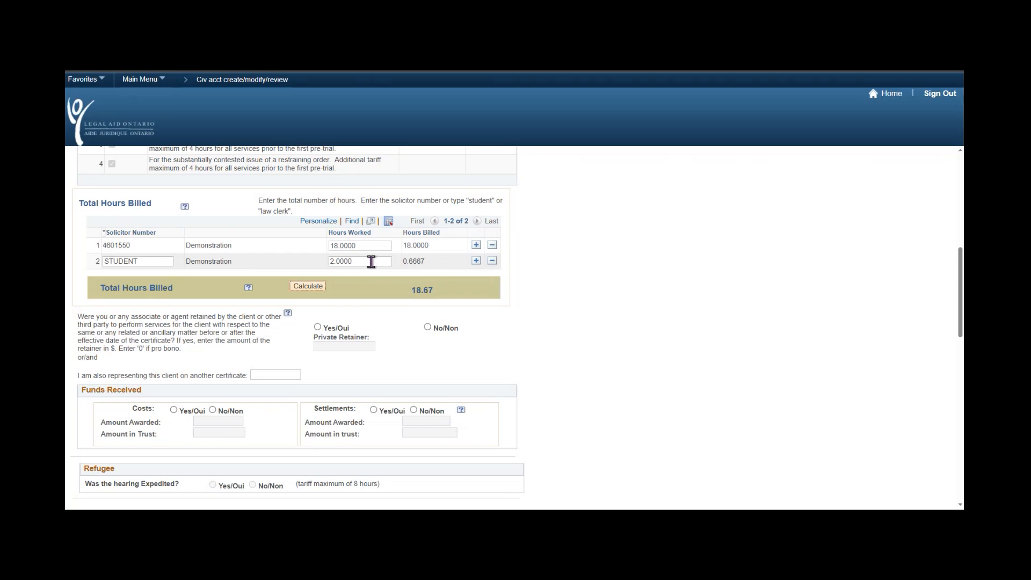
{"action": "left_click_drag", "start_coordinate": [361, 261], "coordinate": [328, 262]}
{"action": "left_click", "coordinate": [435, 263]}
{"action": "left_click_drag", "start_coordinate": [428, 267], "coordinate": [400, 264]}
{"action": "left_click", "coordinate": [552, 307]}
Answer No/Non to the private retainer question, leaving the other-certificate field blank.
{"action": "scroll", "coordinate": [614, 334], "scroll_direction": "down", "scroll_amount": 2}
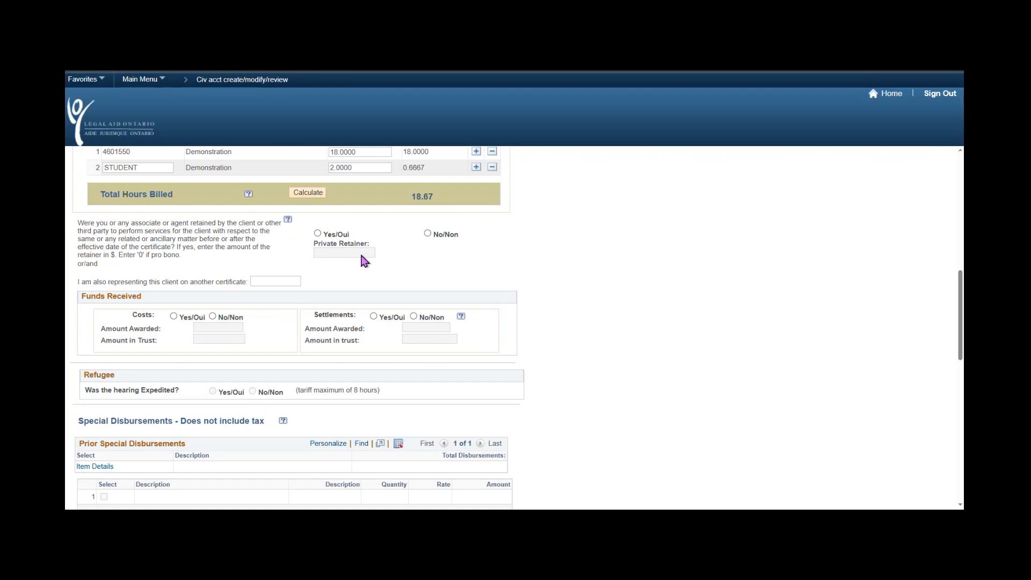
{"action": "left_click", "coordinate": [429, 234]}
{"action": "left_click_drag", "start_coordinate": [76, 281], "coordinate": [250, 290]}
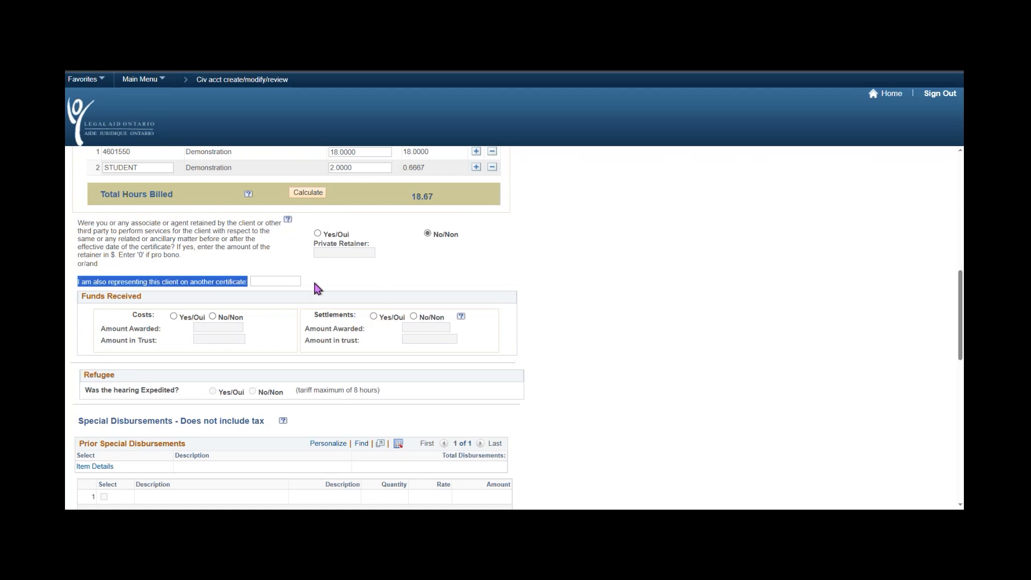
{"action": "left_click", "coordinate": [286, 281]}
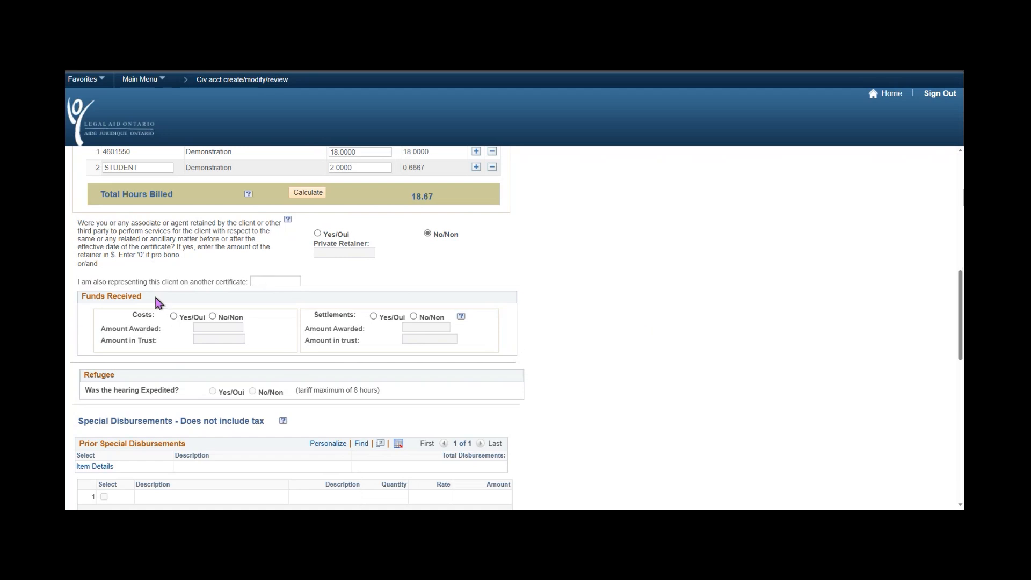
Under Funds Received, mark costs as Yes/Oui with 500 as the amount awarded.
{"action": "left_click_drag", "start_coordinate": [156, 298], "coordinate": [82, 296]}
{"action": "left_click", "coordinate": [616, 342]}
{"action": "left_click", "coordinate": [173, 318]}
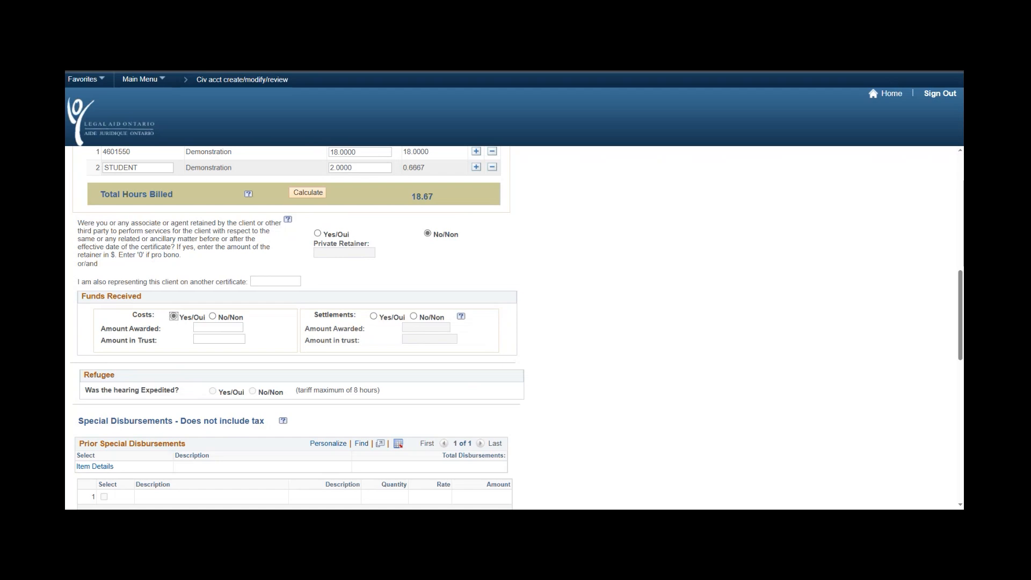
{"action": "left_click", "coordinate": [213, 327]}
{"action": "type", "text": "500"}
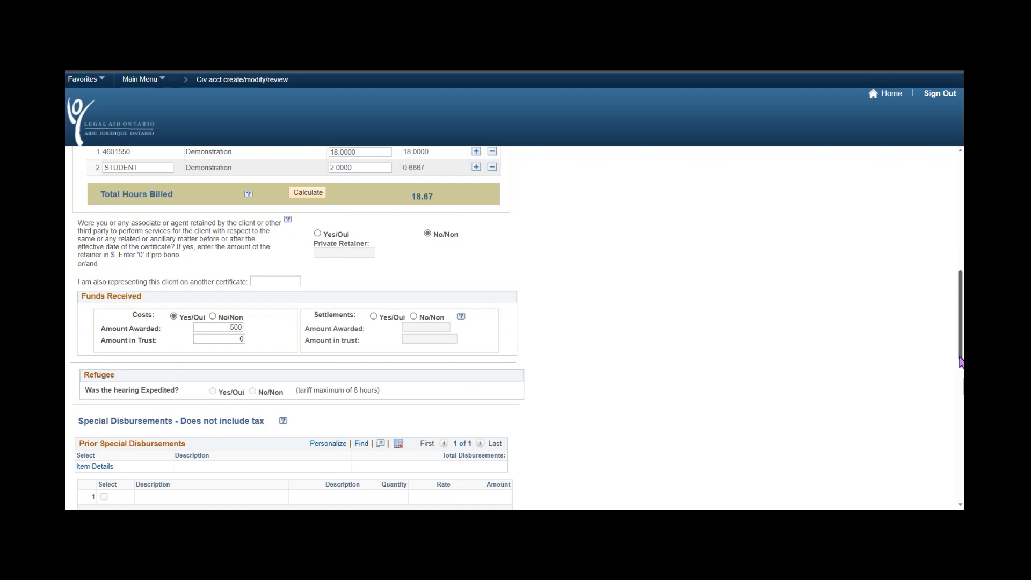
Scroll from the account header down to the Summary: fees 2,850.19, HST 370.52, total 3,220.72.
{"action": "left_click_drag", "start_coordinate": [961, 361], "coordinate": [953, 313]}
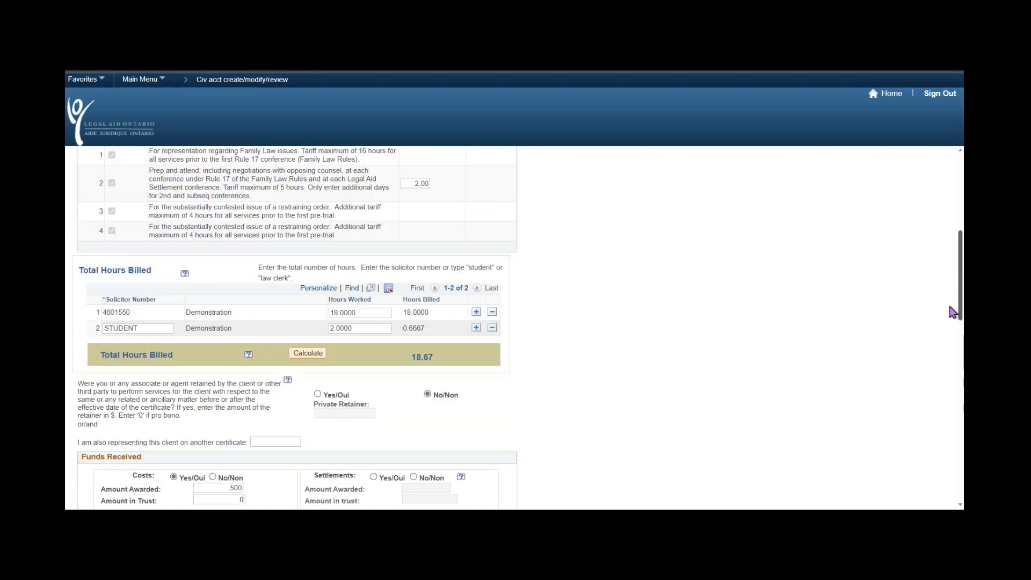
{"action": "left_click_drag", "start_coordinate": [953, 313], "coordinate": [942, 233]}
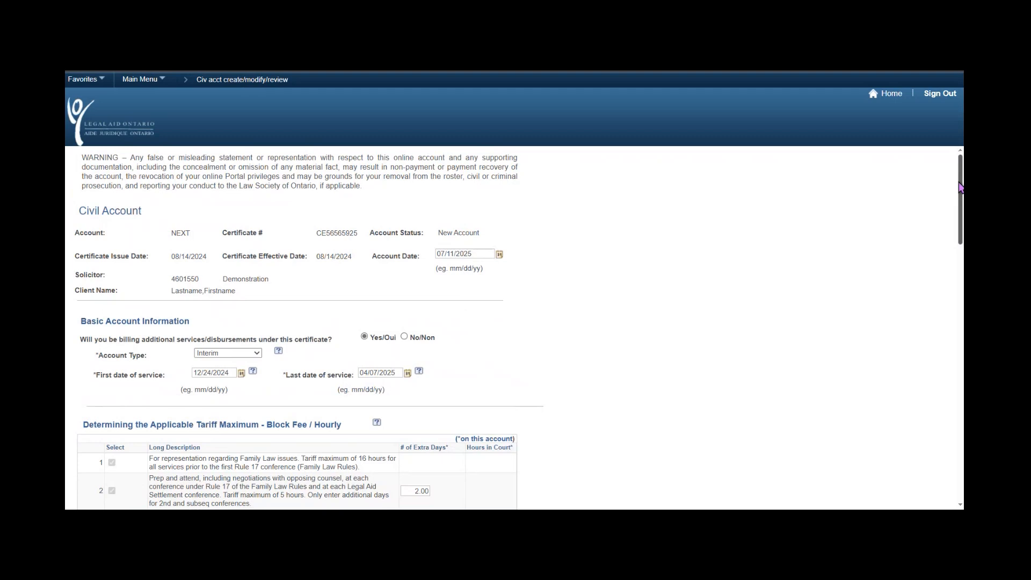
{"action": "left_click_drag", "start_coordinate": [960, 187], "coordinate": [935, 372]}
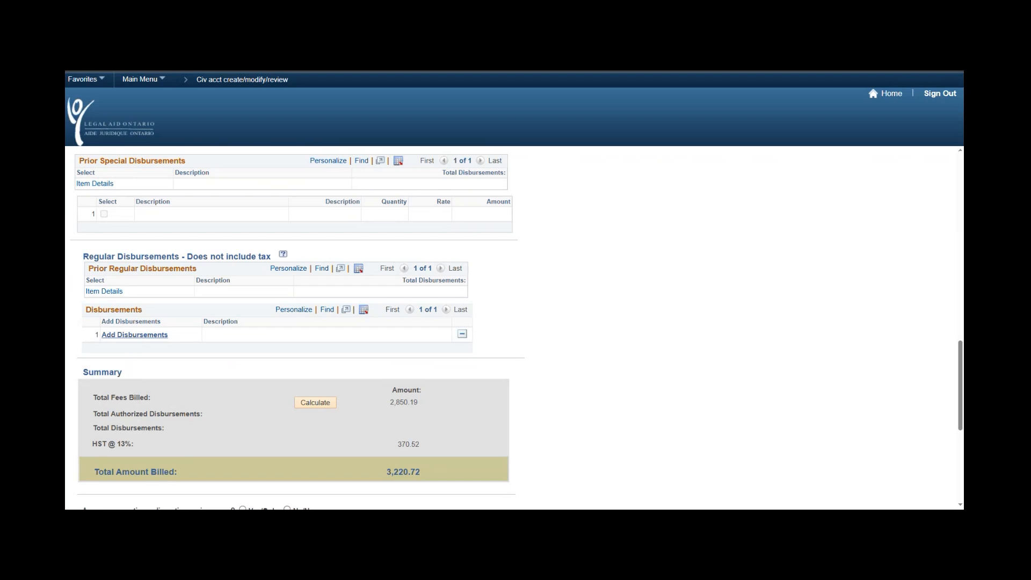
{"action": "scroll", "coordinate": [630, 346], "scroll_direction": "up", "scroll_amount": 1}
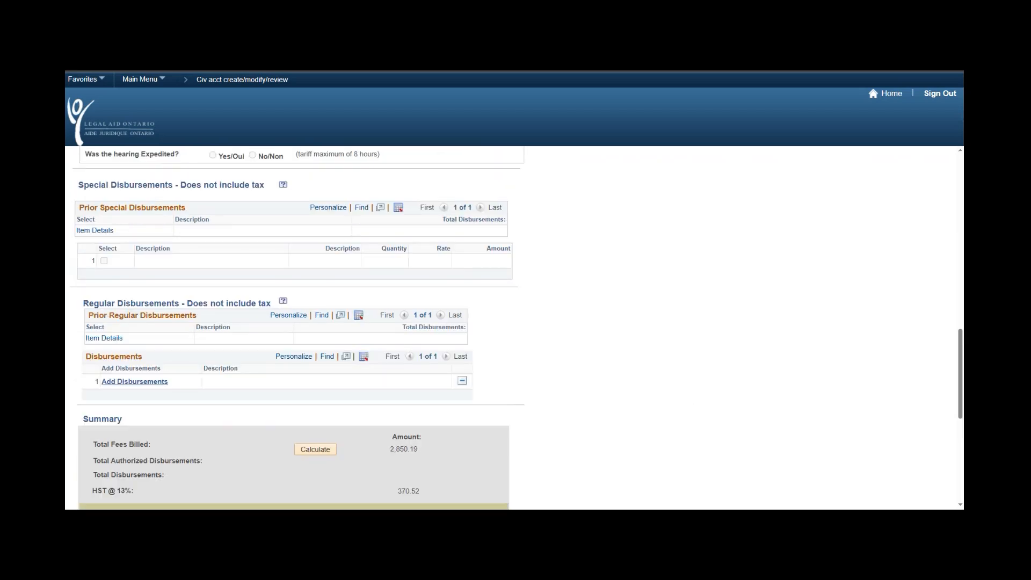
{"action": "left_click_drag", "start_coordinate": [267, 185], "coordinate": [118, 188]}
{"action": "left_click", "coordinate": [80, 189]}
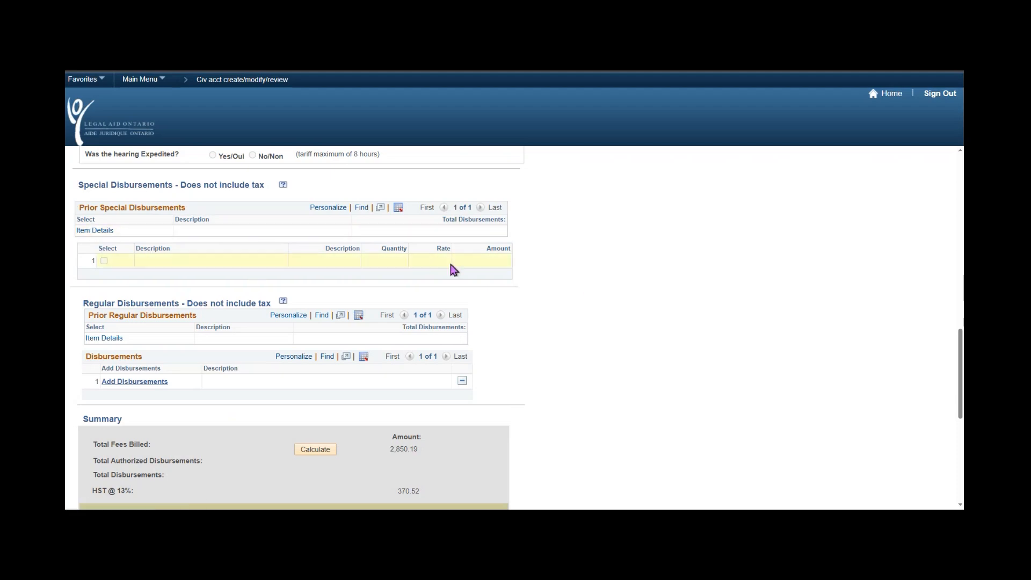
{"action": "left_click_drag", "start_coordinate": [80, 209], "coordinate": [199, 215]}
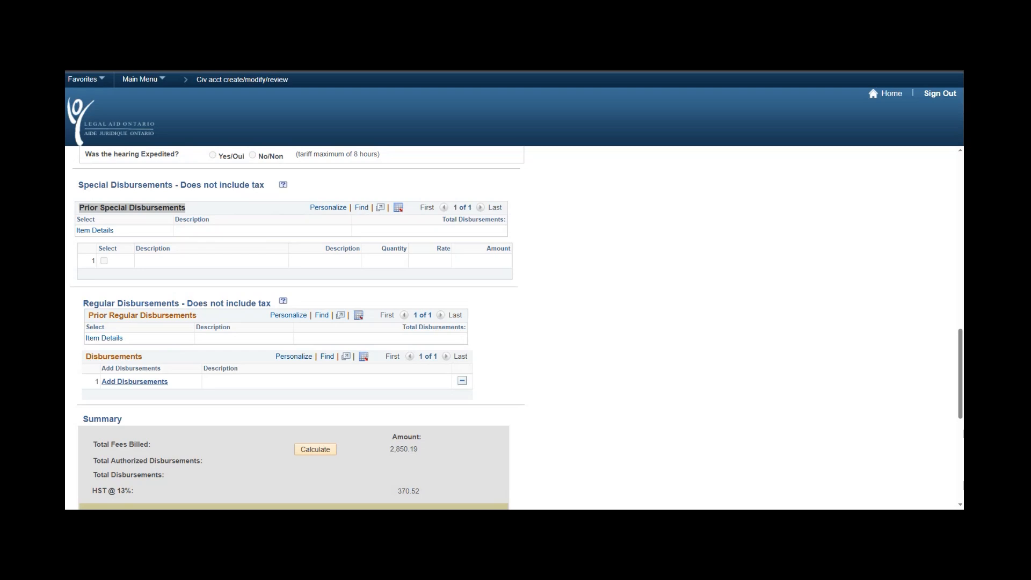
{"action": "left_click", "coordinate": [233, 264]}
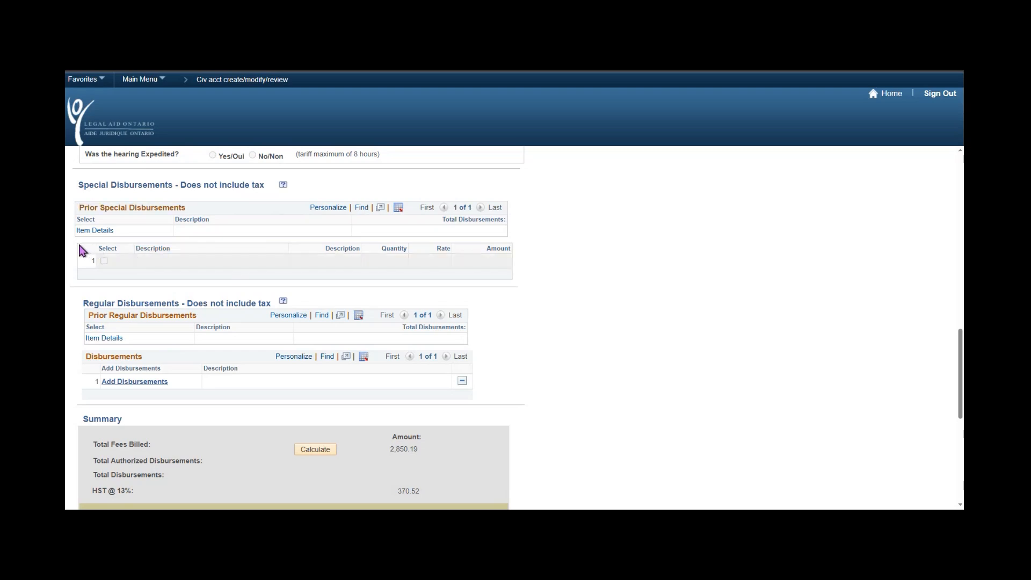
{"action": "left_click_drag", "start_coordinate": [82, 250], "coordinate": [506, 279]}
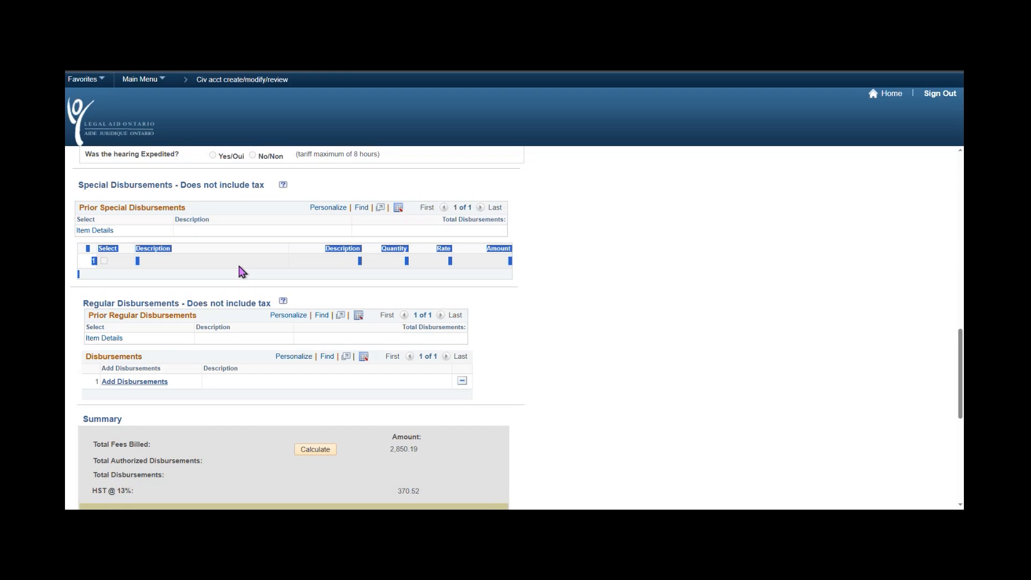
{"action": "left_click", "coordinate": [196, 267]}
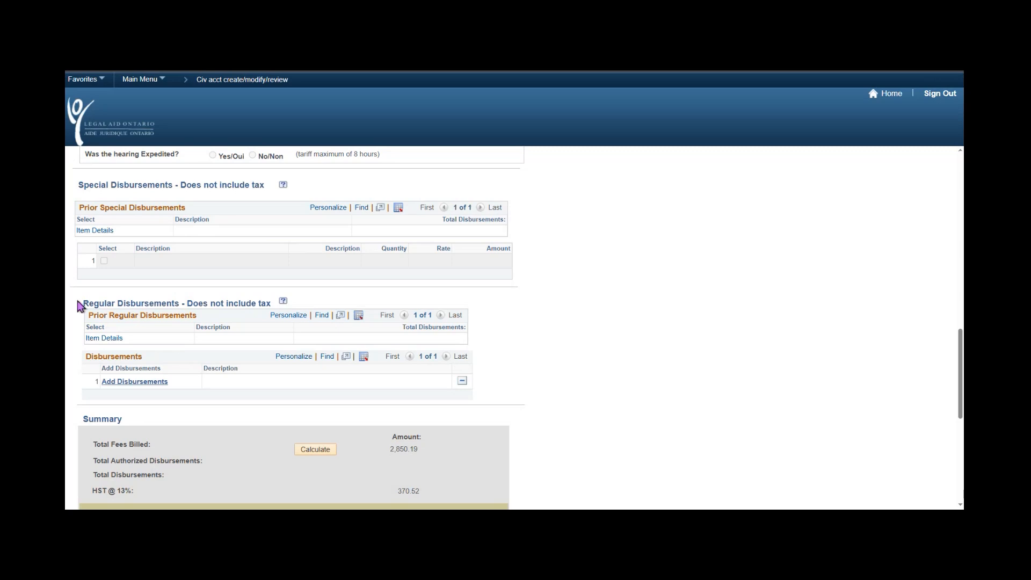
{"action": "left_click_drag", "start_coordinate": [83, 307], "coordinate": [214, 302]}
{"action": "left_click", "coordinate": [603, 321]}
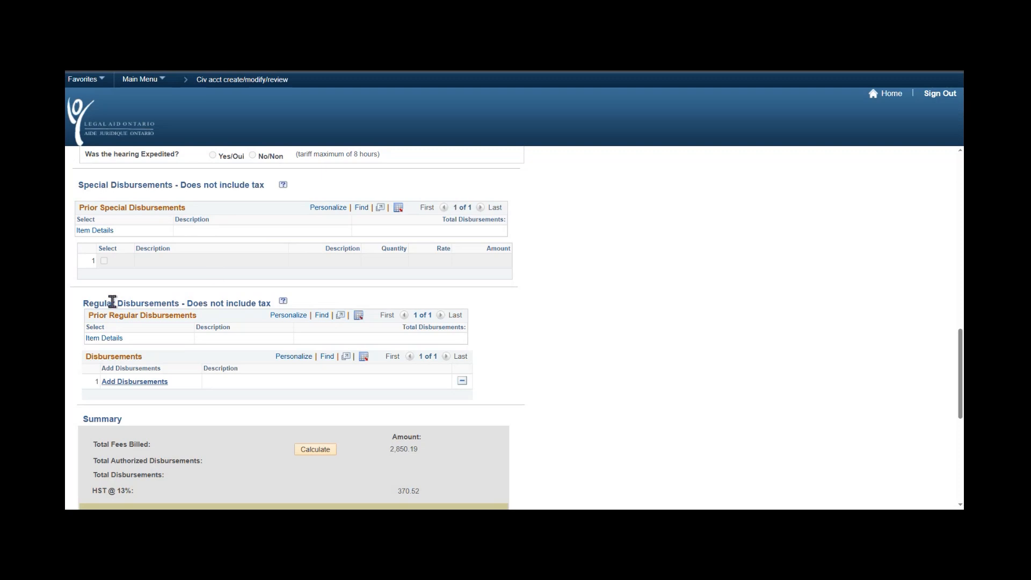
Highlight the Prior Regular Disbursements and Disbursements headings to point them out.
{"action": "left_click_drag", "start_coordinate": [89, 316], "coordinate": [229, 324]}
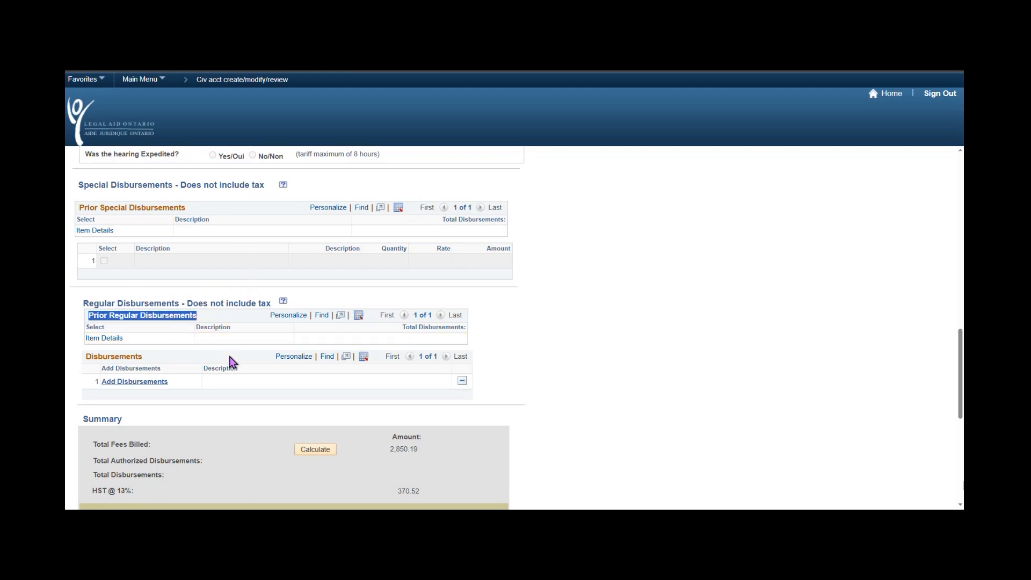
{"action": "left_click", "coordinate": [734, 378]}
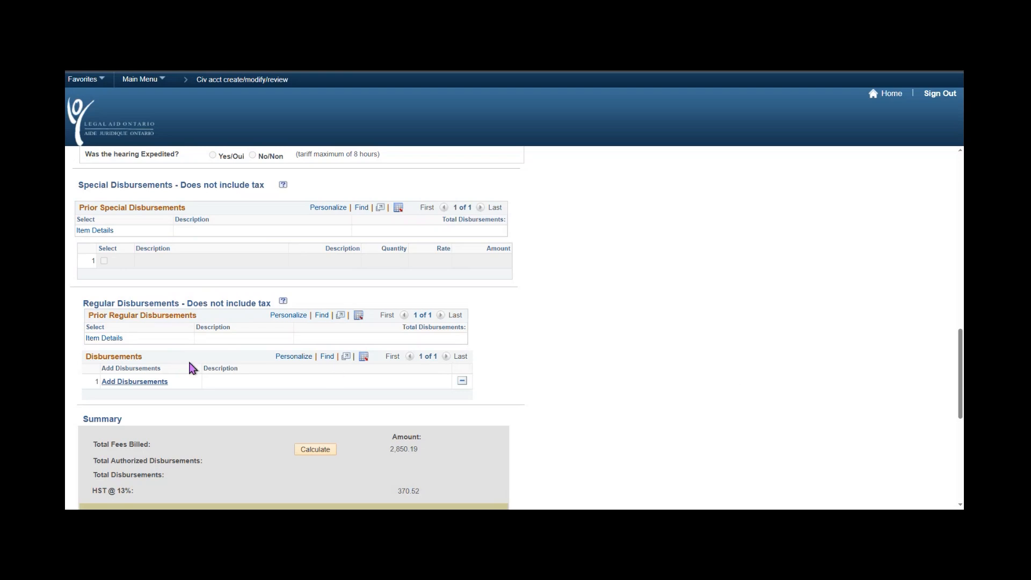
{"action": "scroll", "coordinate": [567, 327], "scroll_direction": "down", "scroll_amount": 3}
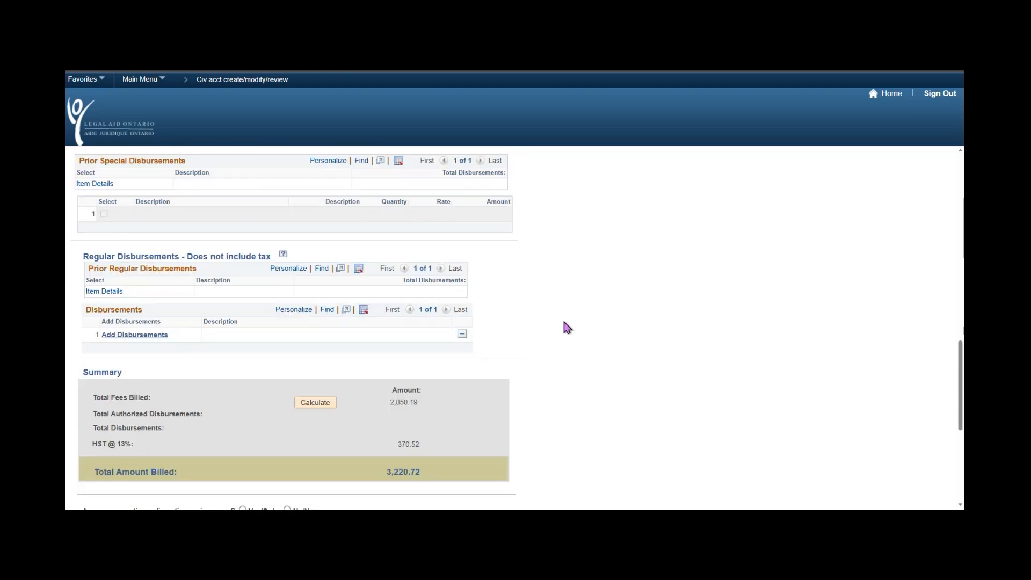
{"action": "left_click_drag", "start_coordinate": [85, 216], "coordinate": [155, 226]}
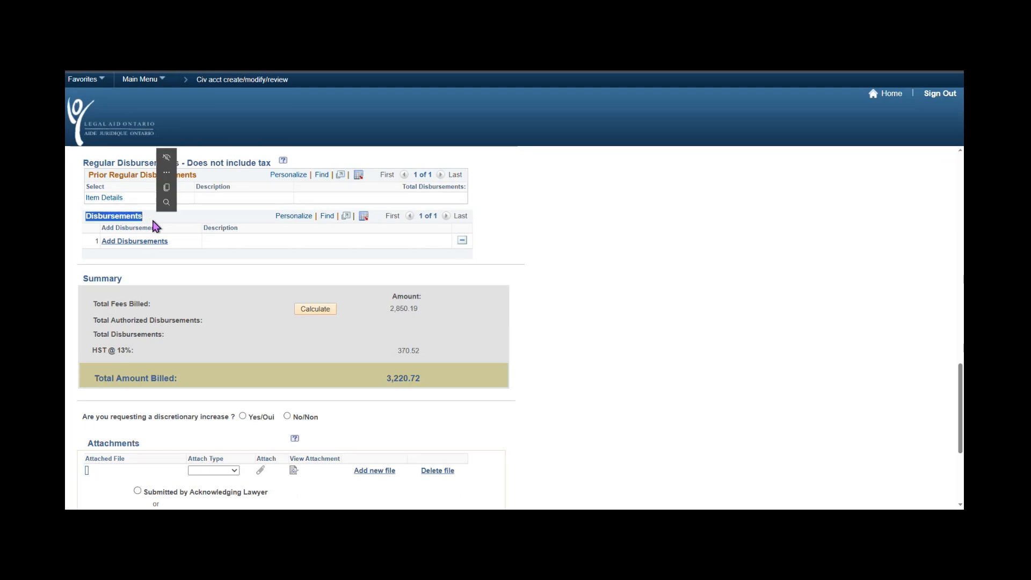
{"action": "left_click", "coordinate": [566, 268]}
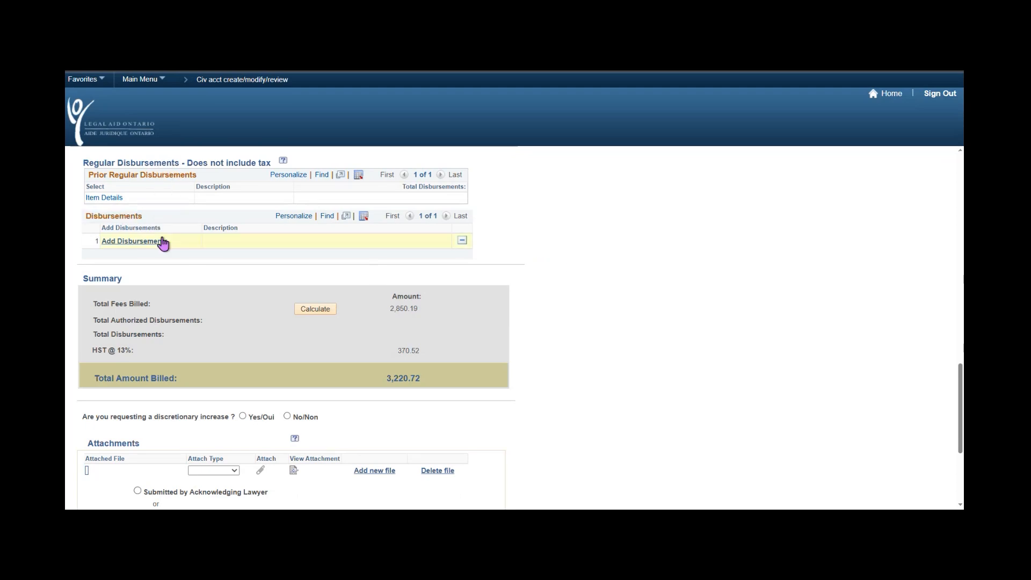
Add item 10 Courier and Language Interpreters items 24 ($19.20) and 25 ($31.40) as disbursements.
{"action": "left_click", "coordinate": [149, 246]}
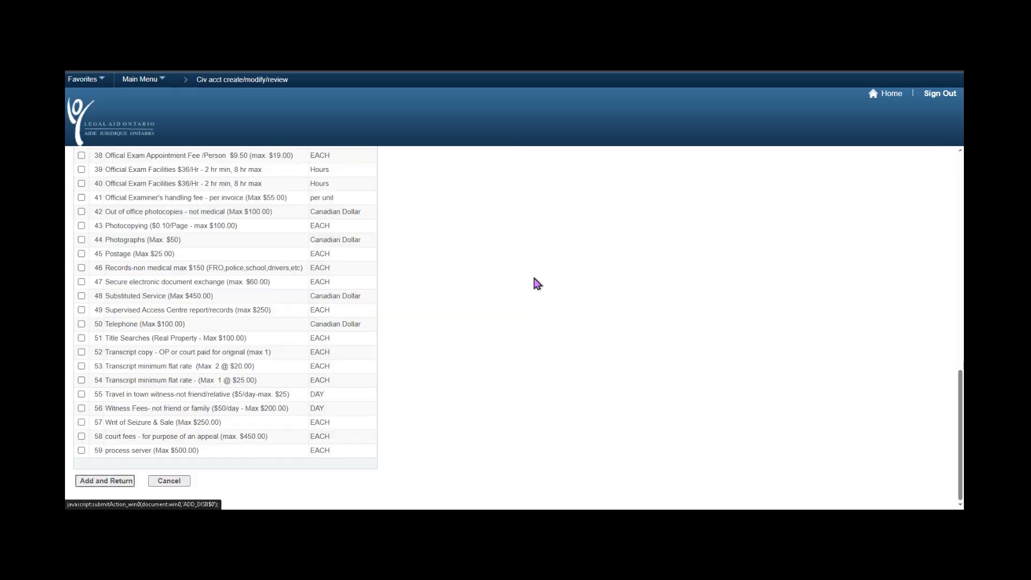
{"action": "scroll", "coordinate": [385, 396], "scroll_direction": "up", "scroll_amount": 15}
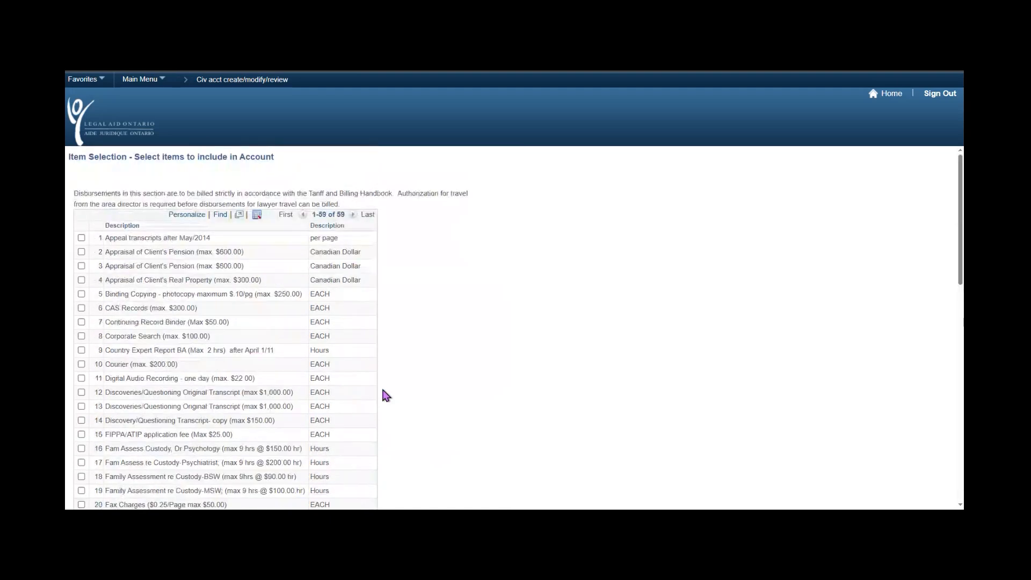
{"action": "left_click", "coordinate": [81, 364]}
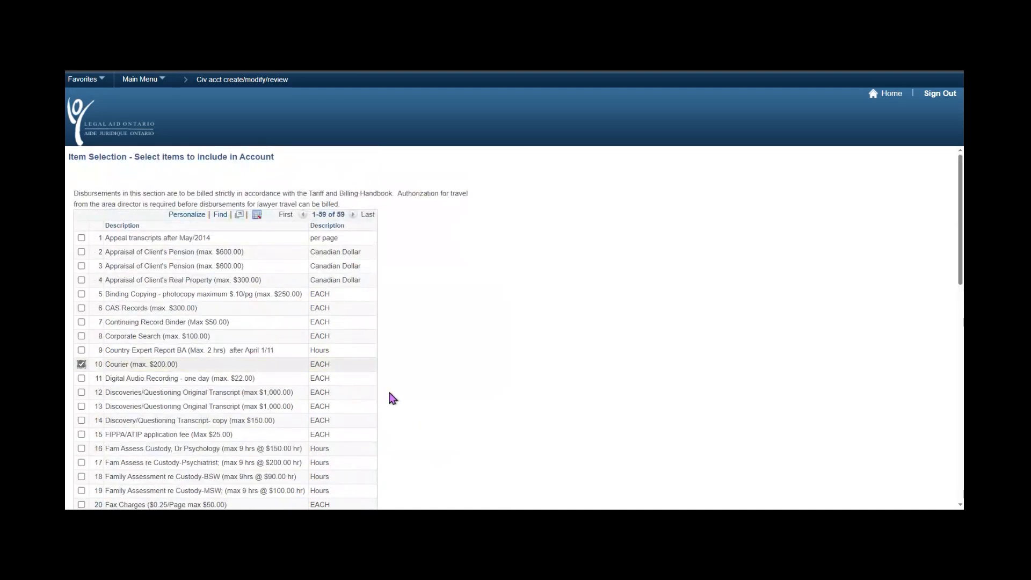
{"action": "scroll", "coordinate": [388, 389], "scroll_direction": "down", "scroll_amount": 1}
{"action": "scroll", "coordinate": [388, 385], "scroll_direction": "down", "scroll_amount": 2}
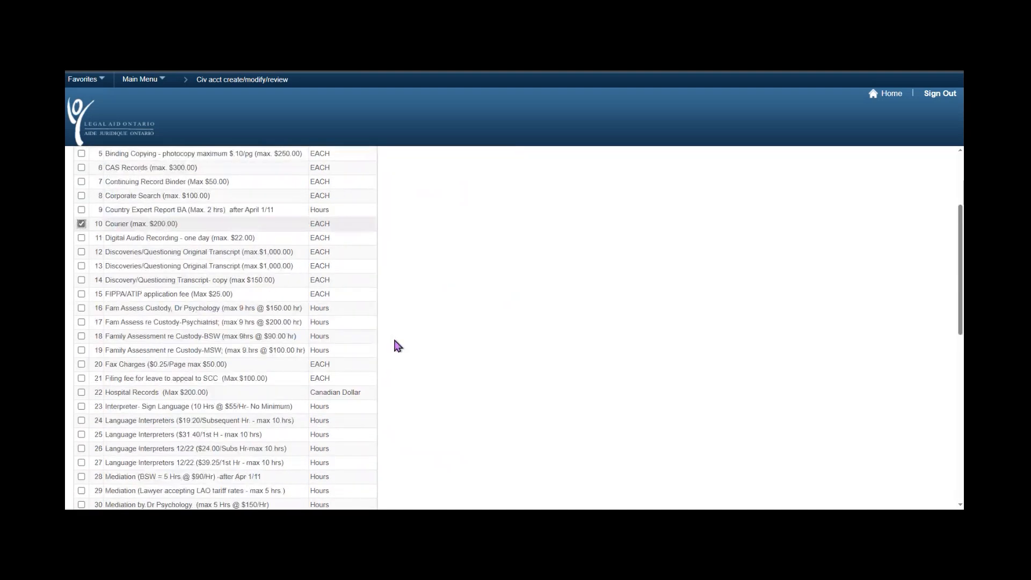
{"action": "scroll", "coordinate": [376, 414], "scroll_direction": "down", "scroll_amount": 1}
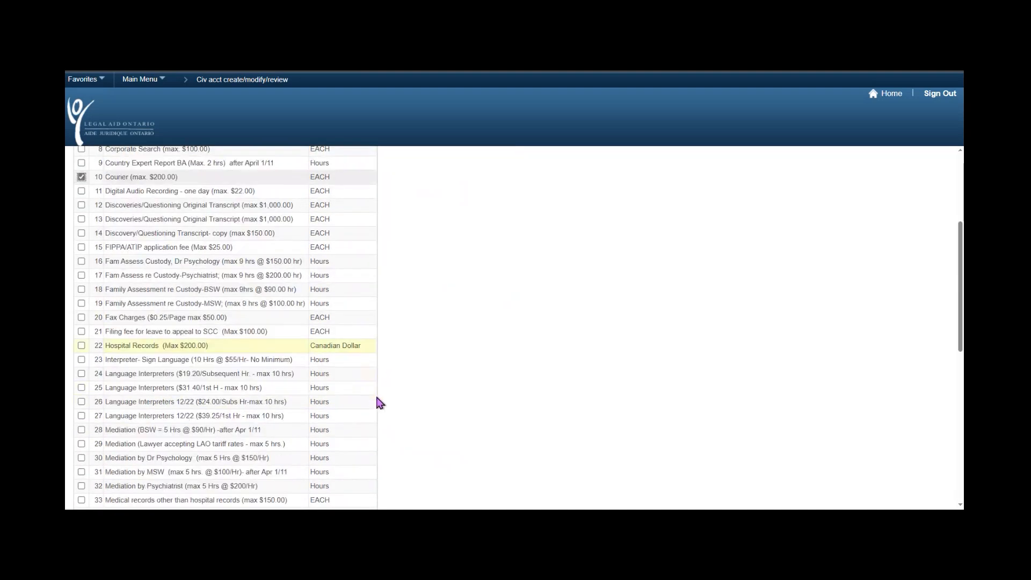
{"action": "scroll", "coordinate": [380, 403], "scroll_direction": "down", "scroll_amount": 1}
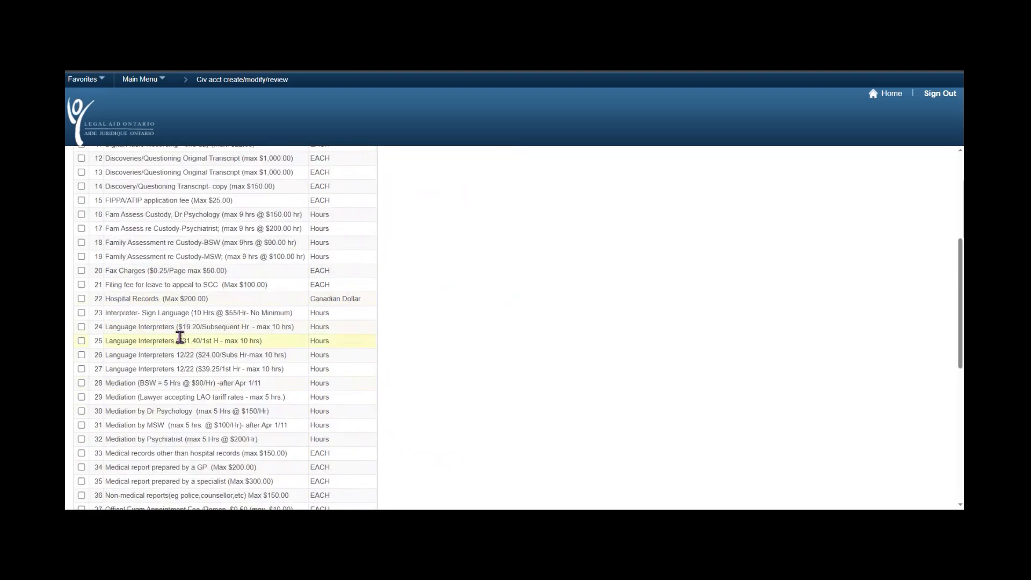
{"action": "left_click", "coordinate": [81, 326]}
{"action": "left_click", "coordinate": [81, 341]}
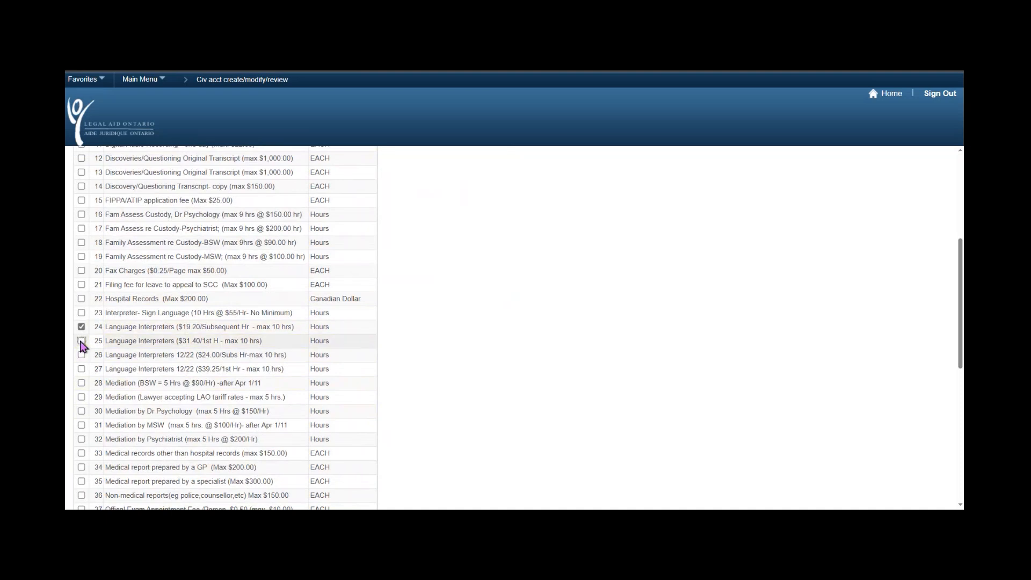
{"action": "left_click", "coordinate": [81, 341]}
{"action": "scroll", "coordinate": [540, 345], "scroll_direction": "down", "scroll_amount": 10}
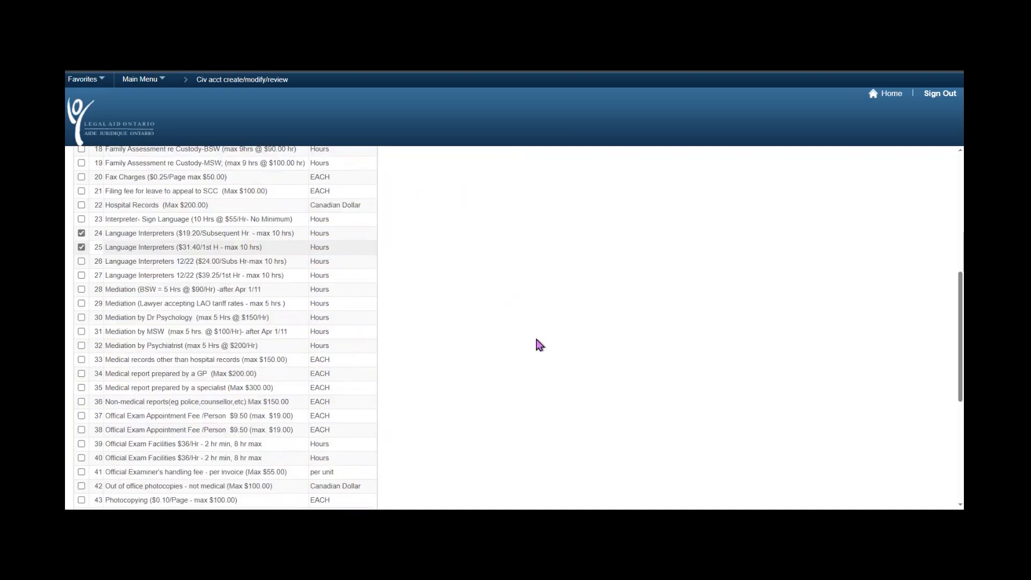
{"action": "left_click", "coordinate": [105, 482]}
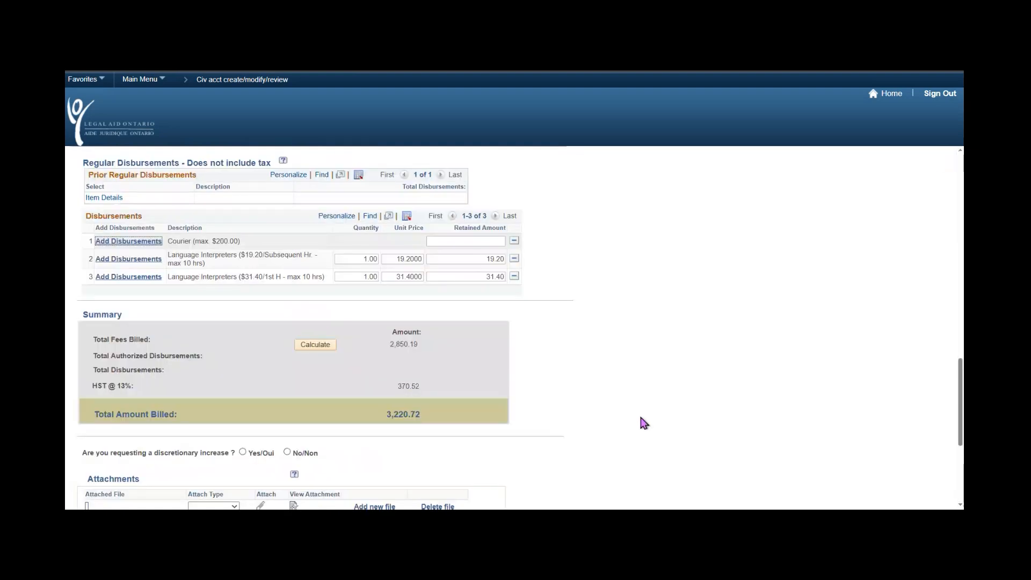
Enter 25 as the retained amount on the Courier disbursement row, giving 25.00.
{"action": "left_click", "coordinate": [665, 408]}
{"action": "type", "text": "25"}
{"action": "key", "text": "Tab"}
{"action": "left_click_drag", "start_coordinate": [355, 276], "coordinate": [379, 276]}
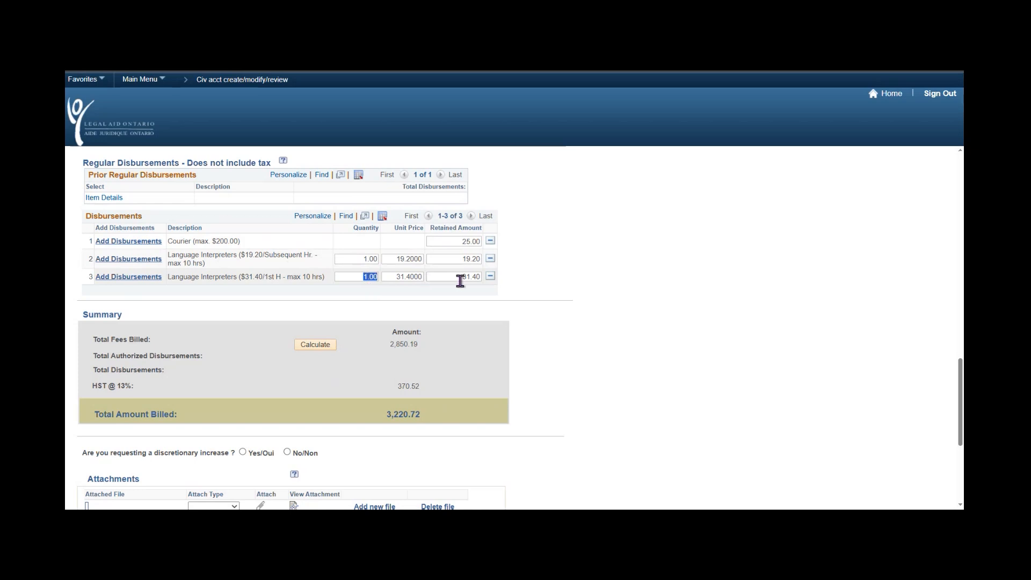
{"action": "left_click", "coordinate": [407, 276]}
{"action": "double_click", "coordinate": [471, 277]}
{"action": "left_click", "coordinate": [611, 330]}
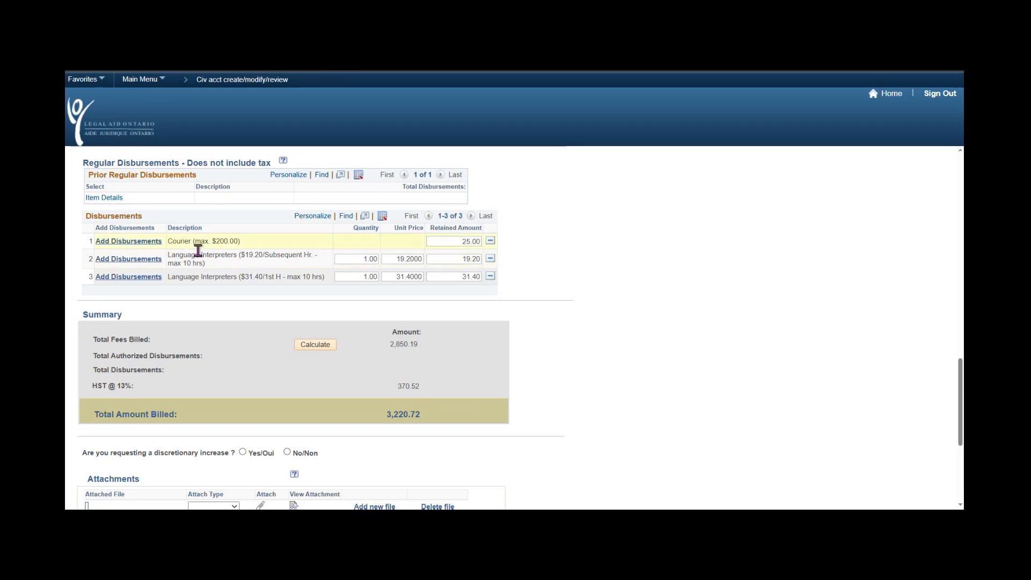
{"action": "left_click_drag", "start_coordinate": [241, 256], "coordinate": [301, 263]}
{"action": "left_click", "coordinate": [255, 245]}
{"action": "left_click_drag", "start_coordinate": [211, 240], "coordinate": [245, 246]}
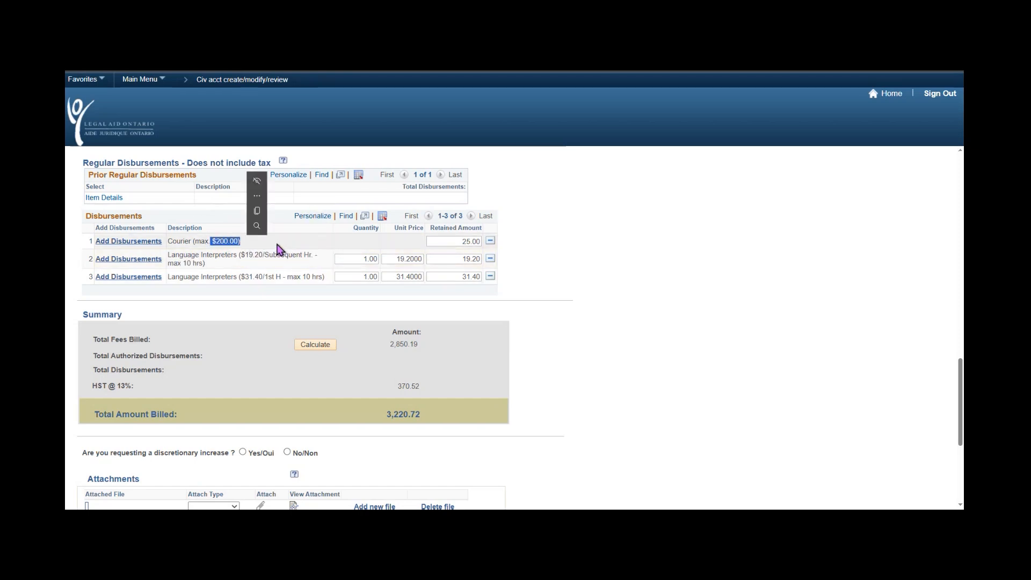
{"action": "left_click", "coordinate": [278, 249]}
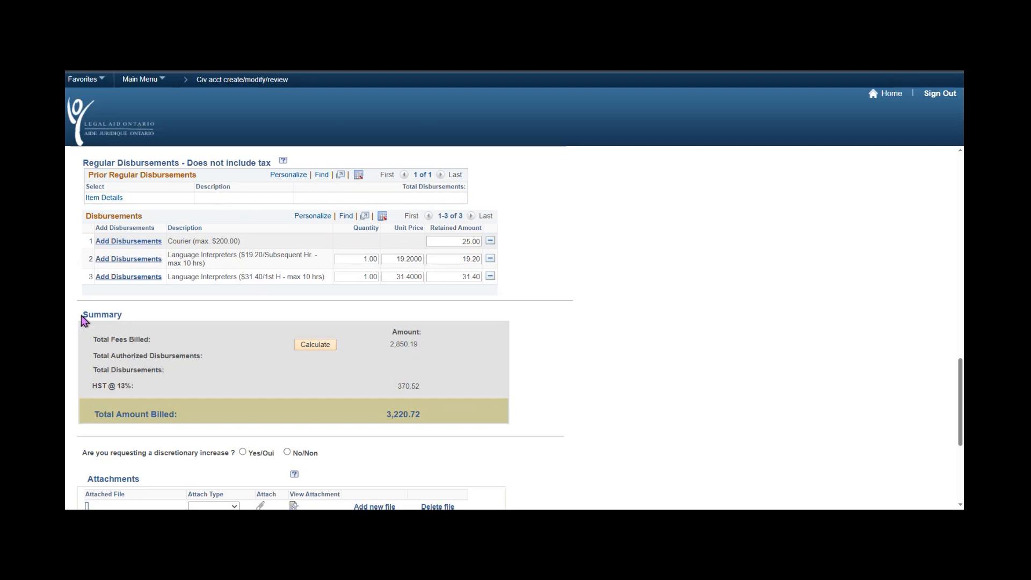
Recalculate the Summary to show disbursements 75.60, HST 380.35 and total billed 3,306.14.
{"action": "left_click_drag", "start_coordinate": [82, 321], "coordinate": [128, 320]}
{"action": "left_click", "coordinate": [322, 345]}
{"action": "scroll", "coordinate": [600, 395], "scroll_direction": "down", "scroll_amount": 2}
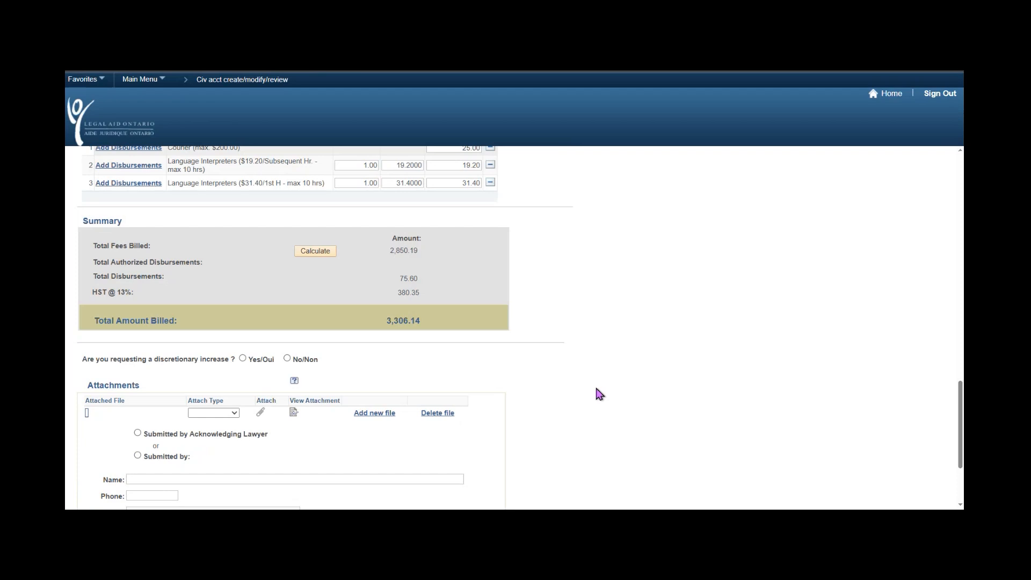
Set the discretionary increase question to No/Non, after trying Yes and dismissing its message.
{"action": "scroll", "coordinate": [597, 389], "scroll_direction": "down", "scroll_amount": 2}
{"action": "left_click_drag", "start_coordinate": [82, 266], "coordinate": [363, 271]}
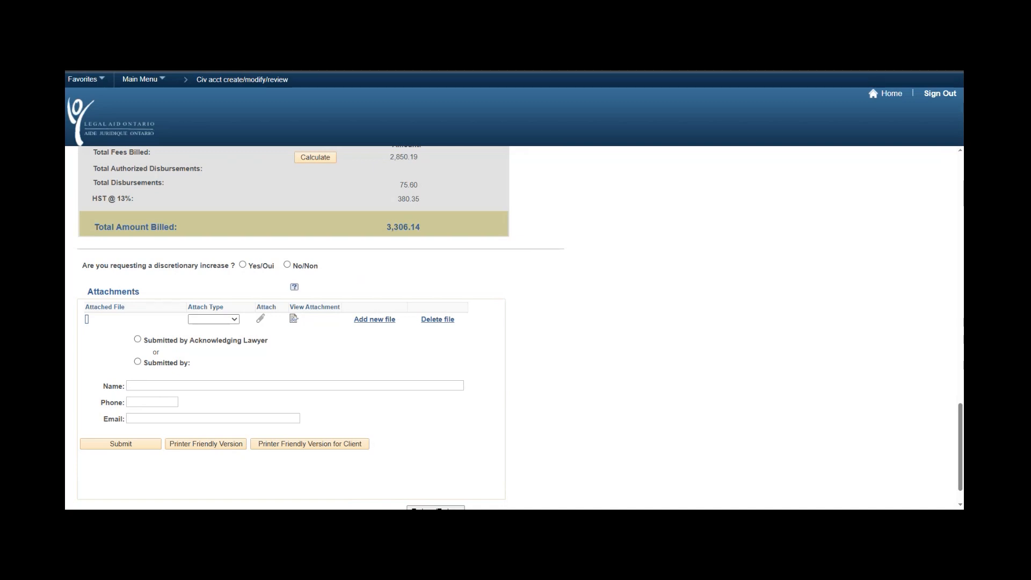
{"action": "left_click", "coordinate": [243, 264]}
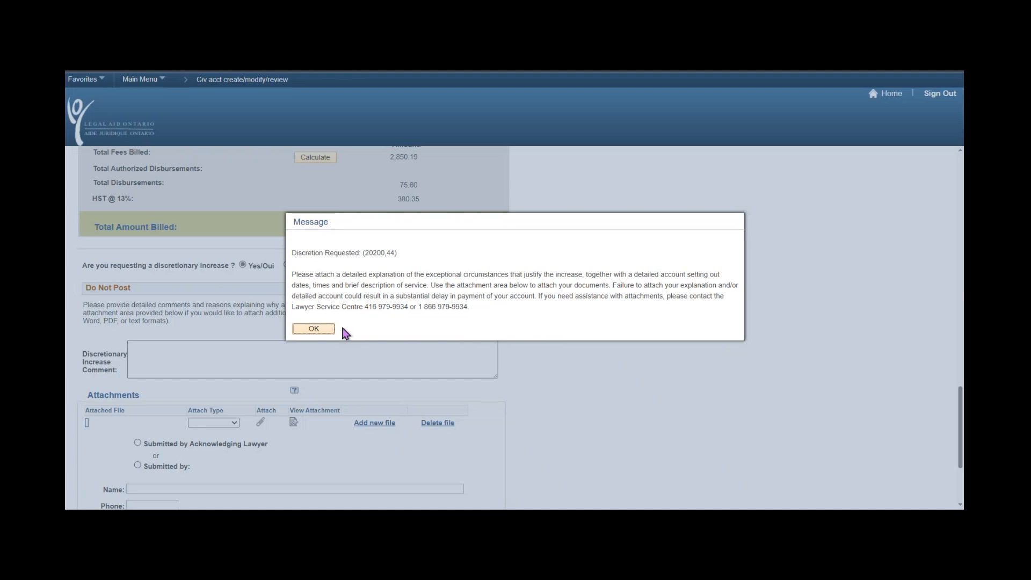
{"action": "left_click", "coordinate": [314, 330]}
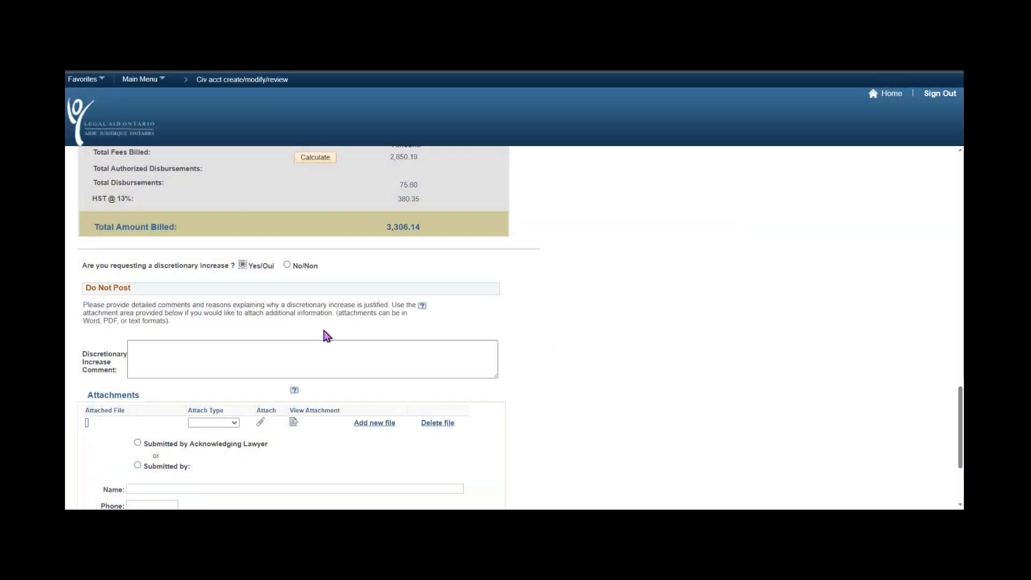
{"action": "left_click", "coordinate": [458, 340]}
{"action": "left_click", "coordinate": [288, 265]}
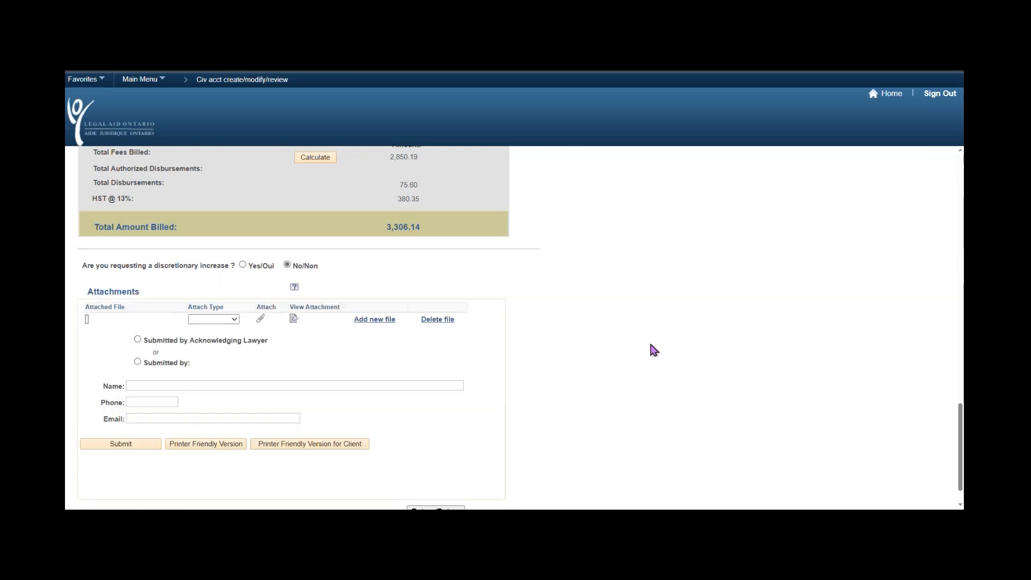
Upload Family_Sample_Docket.docx as an attachment of type Dockets.
{"action": "left_click_drag", "start_coordinate": [89, 295], "coordinate": [143, 300]}
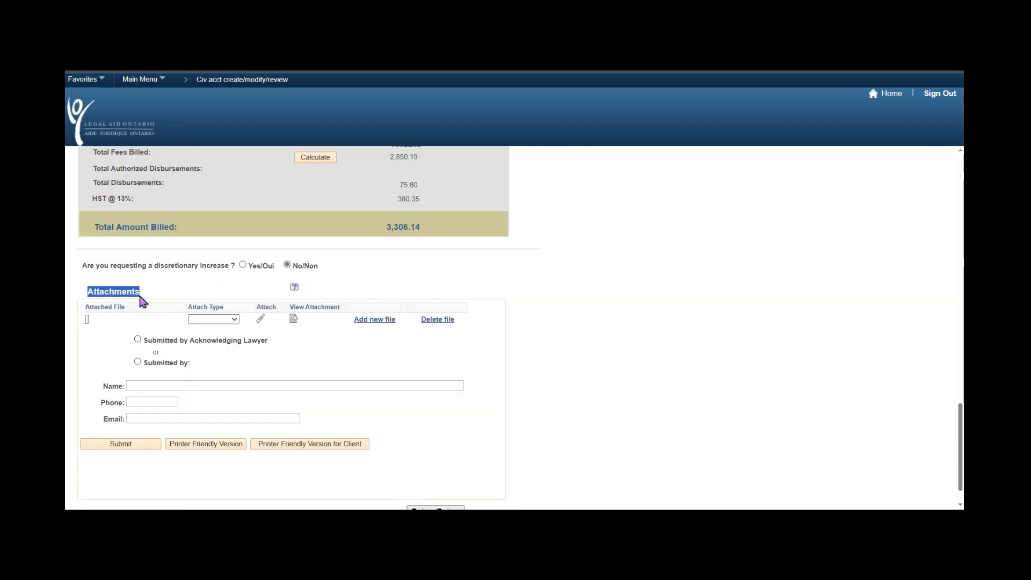
{"action": "left_click", "coordinate": [641, 369]}
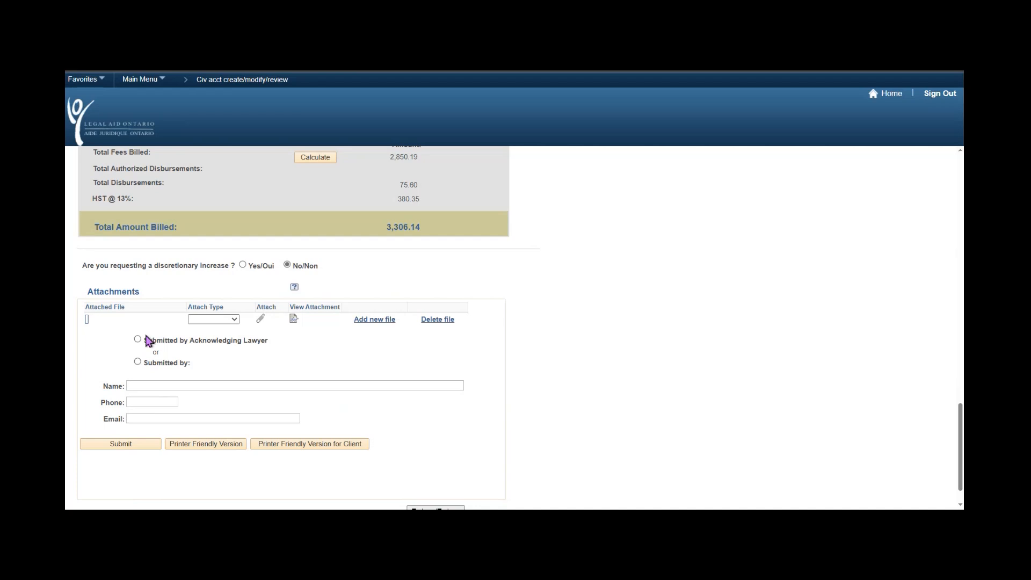
{"action": "left_click", "coordinate": [235, 321]}
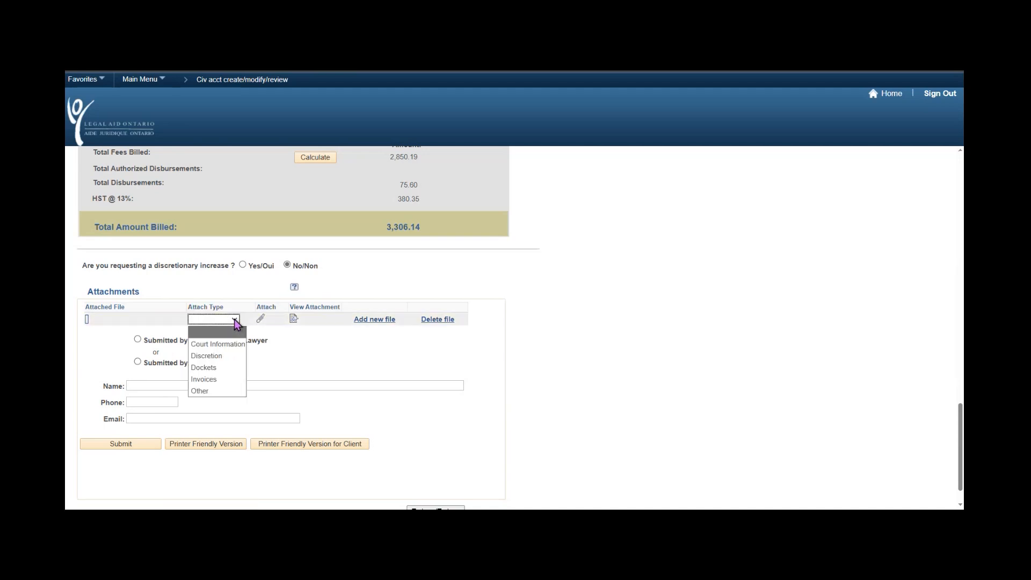
{"action": "left_click", "coordinate": [230, 370]}
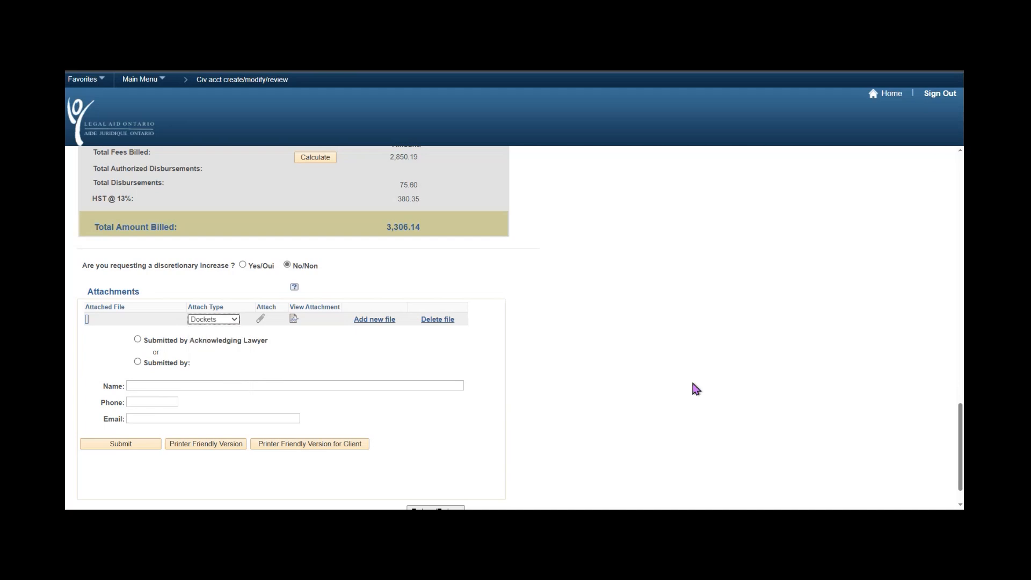
{"action": "left_click", "coordinate": [261, 322]}
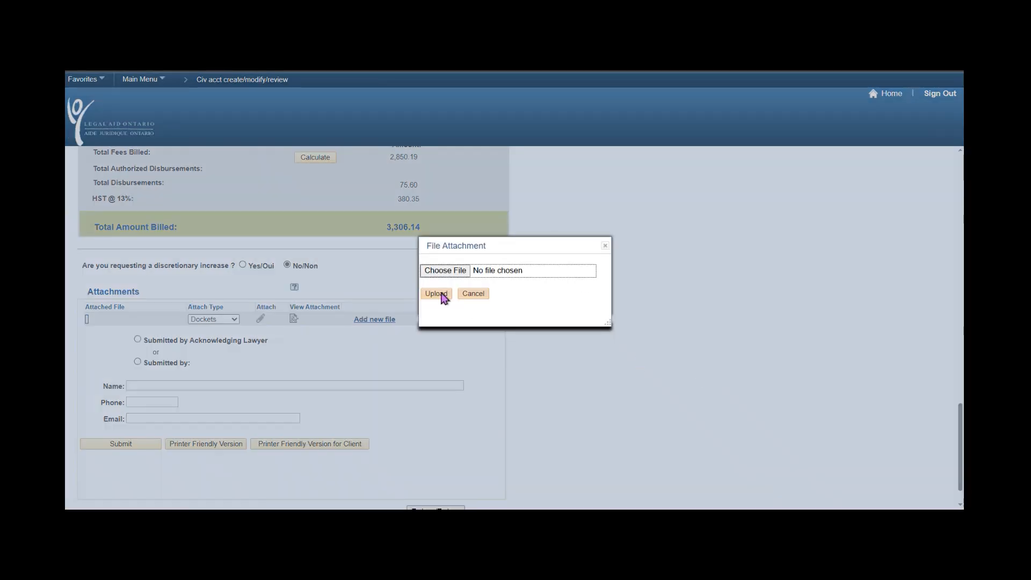
{"action": "left_click", "coordinate": [454, 273]}
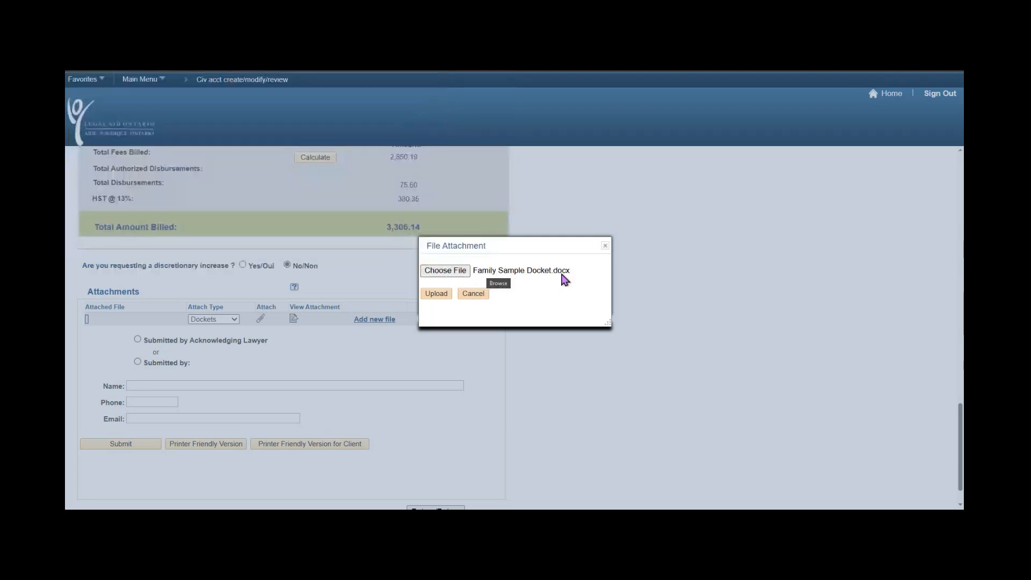
{"action": "left_click", "coordinate": [473, 294]}
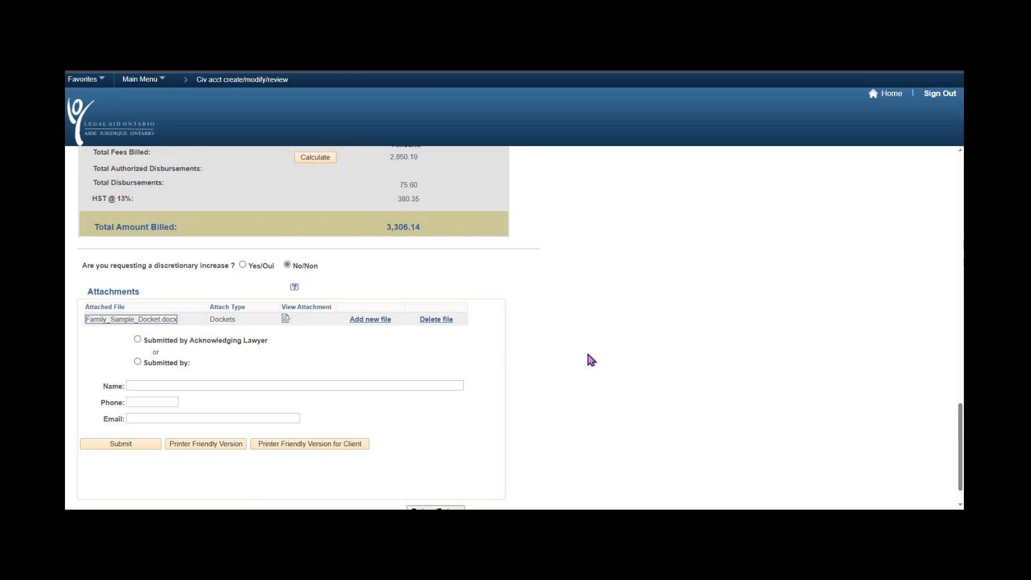
Choose 'Submitted by Acknowledging Lawyer', then return to the top of the draft form.
{"action": "scroll", "coordinate": [592, 360], "scroll_direction": "down", "scroll_amount": 1}
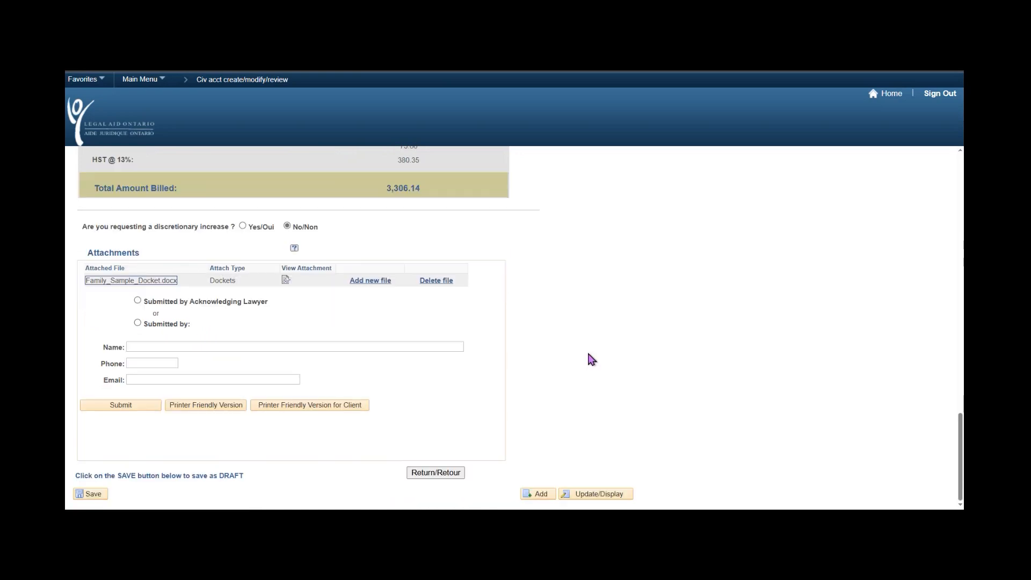
{"action": "left_click", "coordinate": [138, 301]}
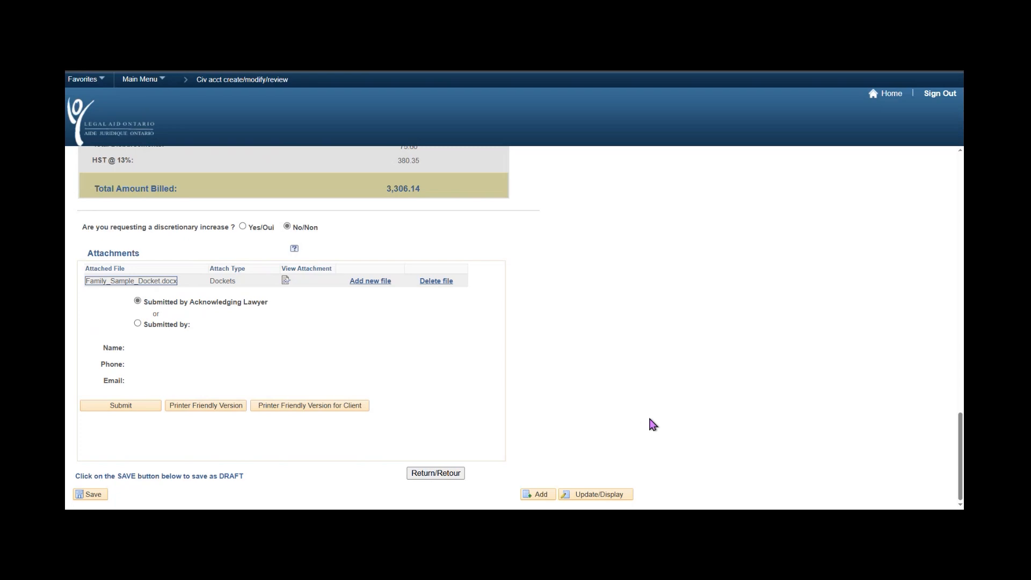
{"action": "scroll", "coordinate": [653, 425], "scroll_direction": "up", "scroll_amount": 5}
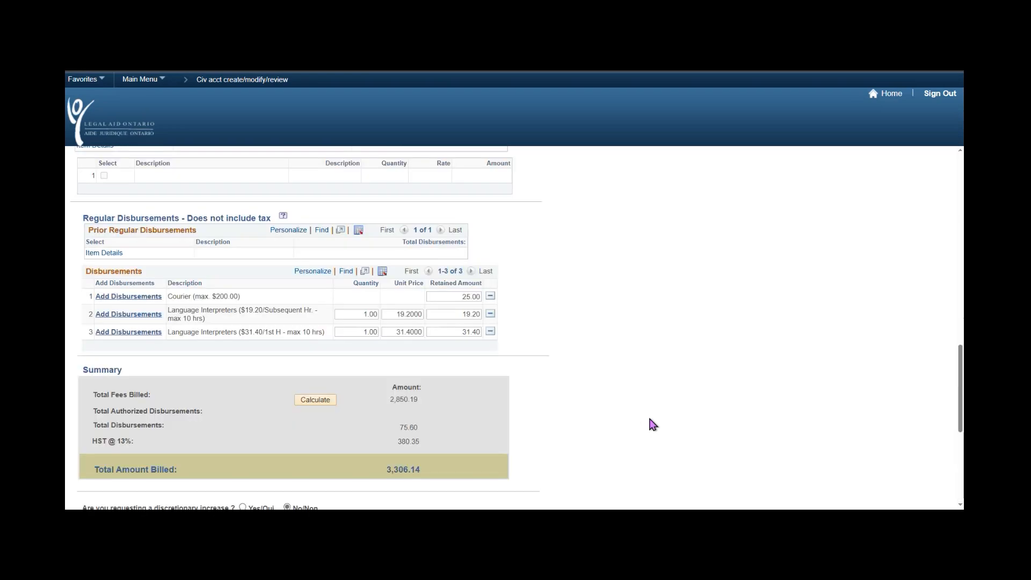
{"action": "scroll", "coordinate": [656, 427], "scroll_direction": "up", "scroll_amount": 2}
{"action": "scroll", "coordinate": [659, 428], "scroll_direction": "up", "scroll_amount": 3}
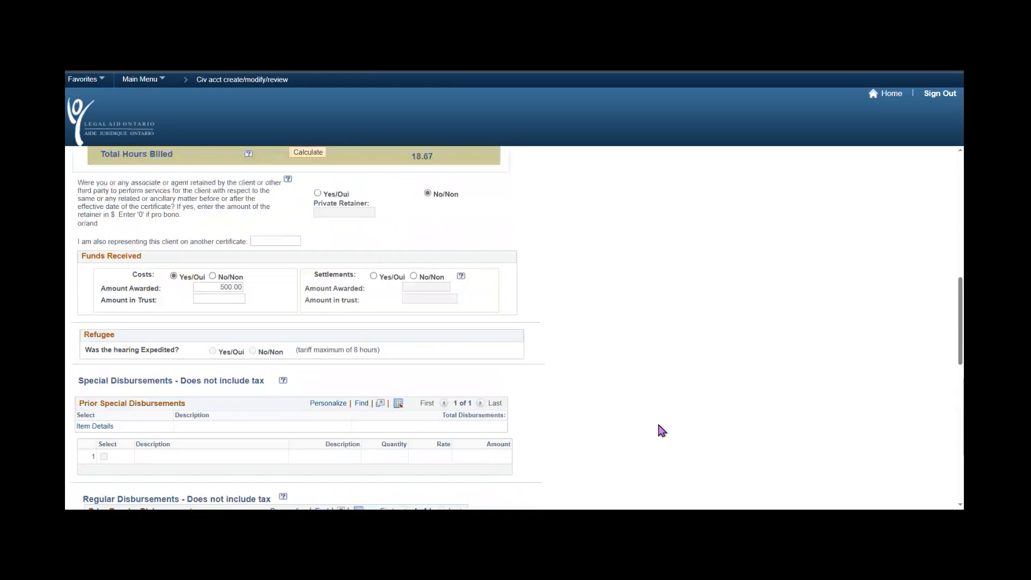
{"action": "scroll", "coordinate": [671, 435], "scroll_direction": "up", "scroll_amount": 3}
{"action": "scroll", "coordinate": [687, 439], "scroll_direction": "up", "scroll_amount": 9}
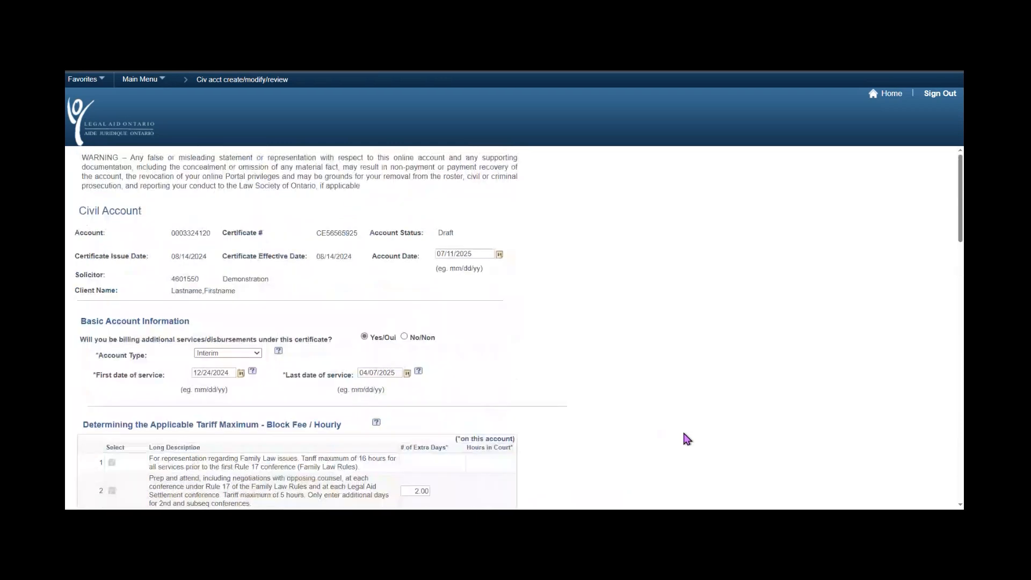